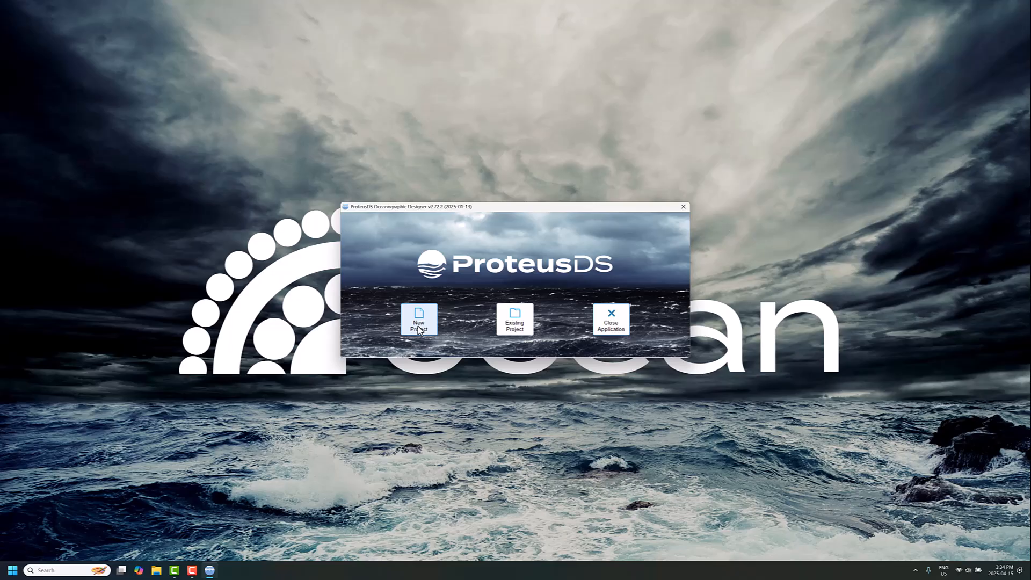
Create a new surface mooring project with the SOFAR Spotter Buoy from the official parts library as the top buoy.
click(413, 317)
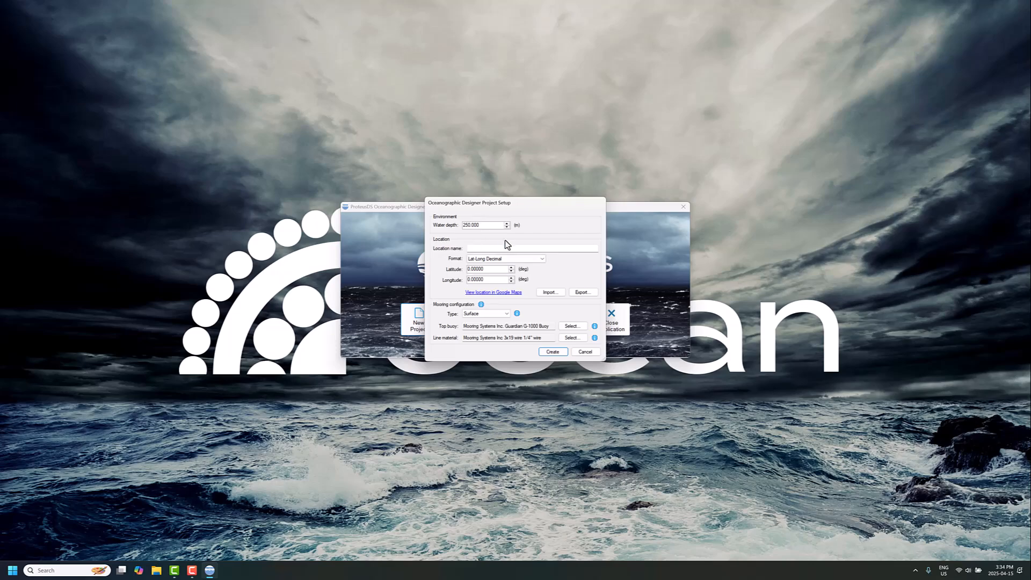
click(567, 328)
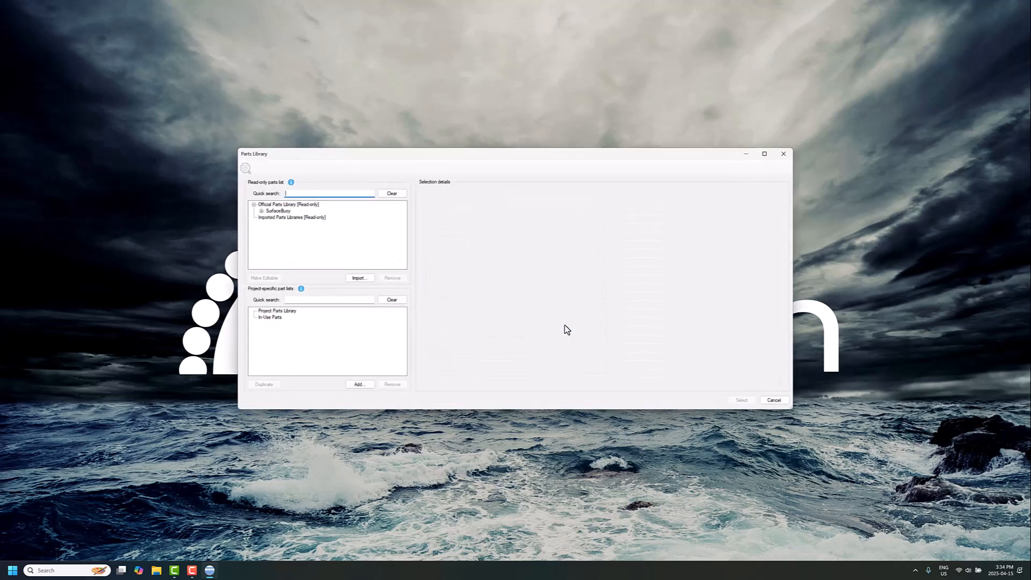
click(262, 211)
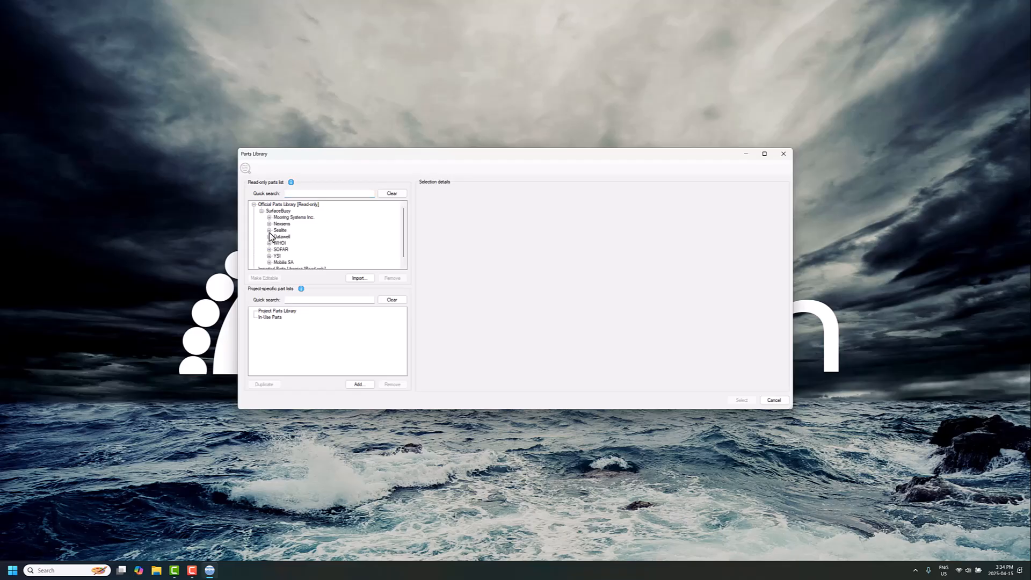
click(270, 249)
click(280, 256)
click(277, 256)
click(296, 263)
click(741, 400)
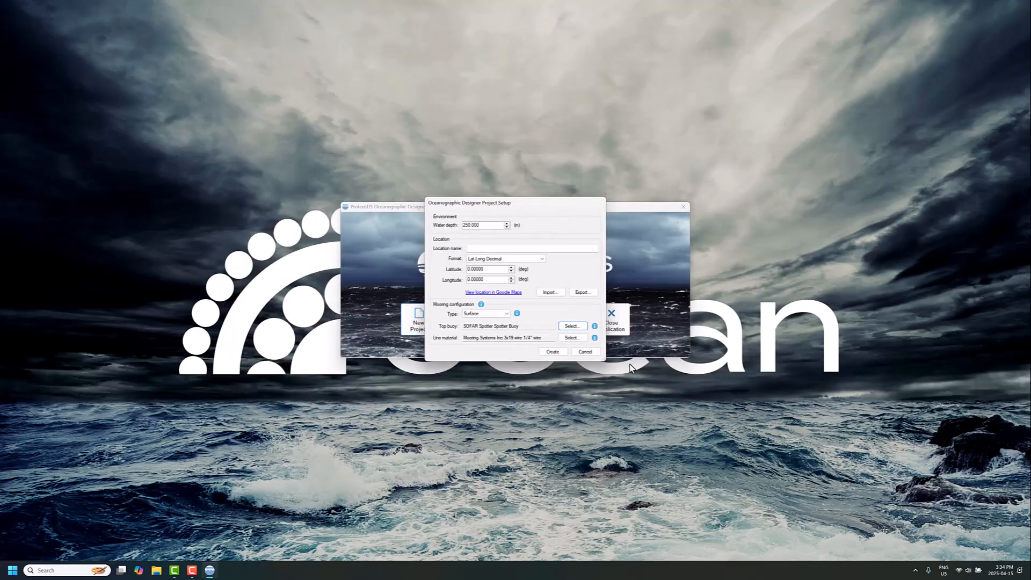
click(558, 351)
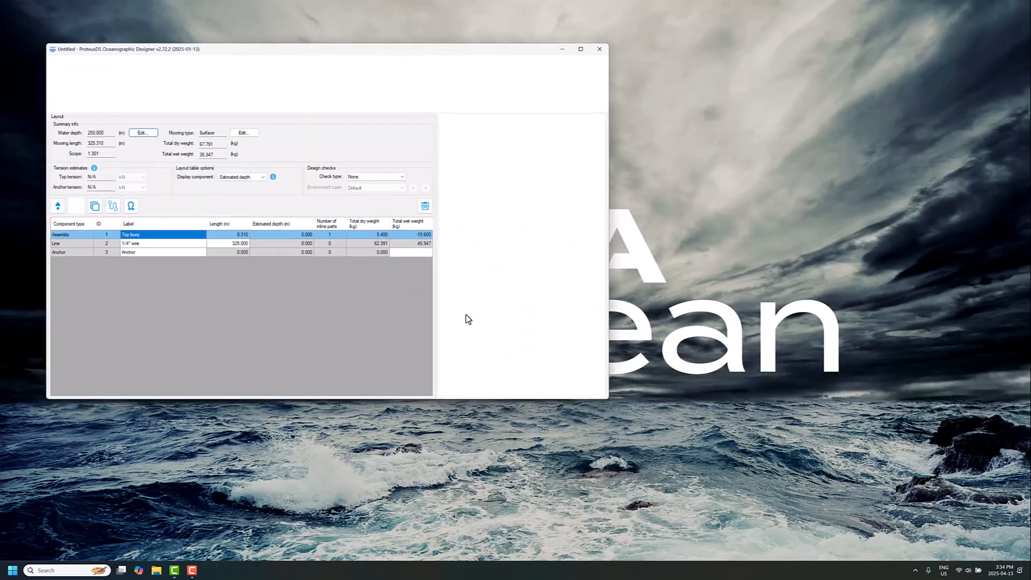
drag(339, 55, 444, 140)
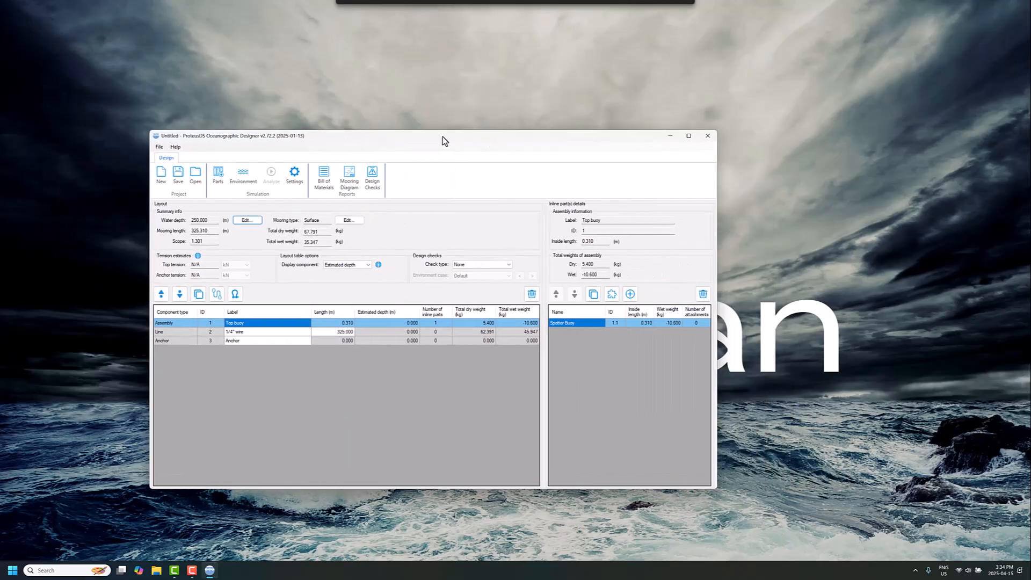
Delete the default 1/4" wire line from the mooring layout.
click(242, 333)
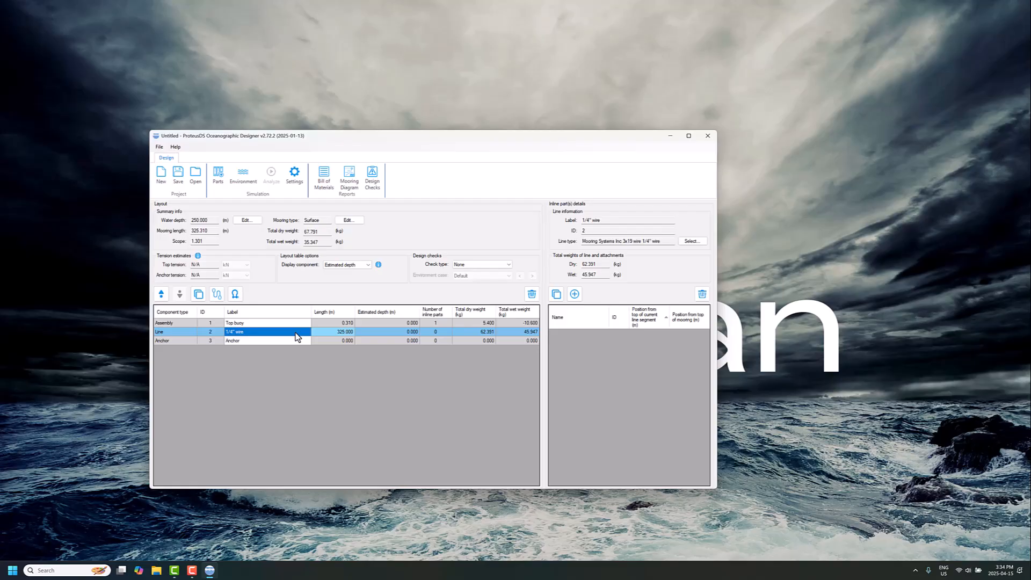
click(531, 294)
click(453, 370)
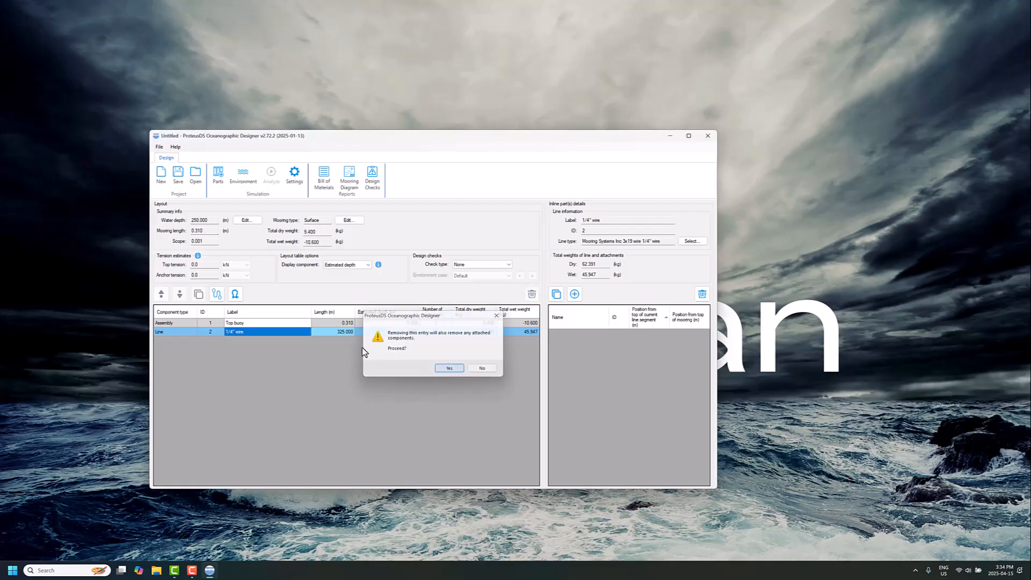
Add a line between the top buoy and anchor using the Mooring Systems Inc 3x19 wire 3/16" part.
click(211, 298)
click(179, 241)
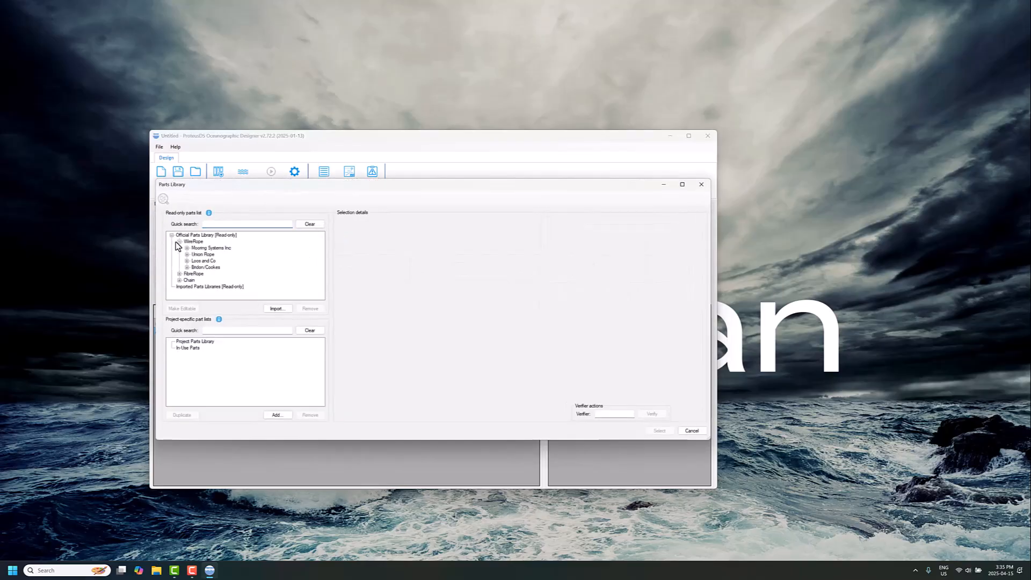
click(187, 248)
click(195, 254)
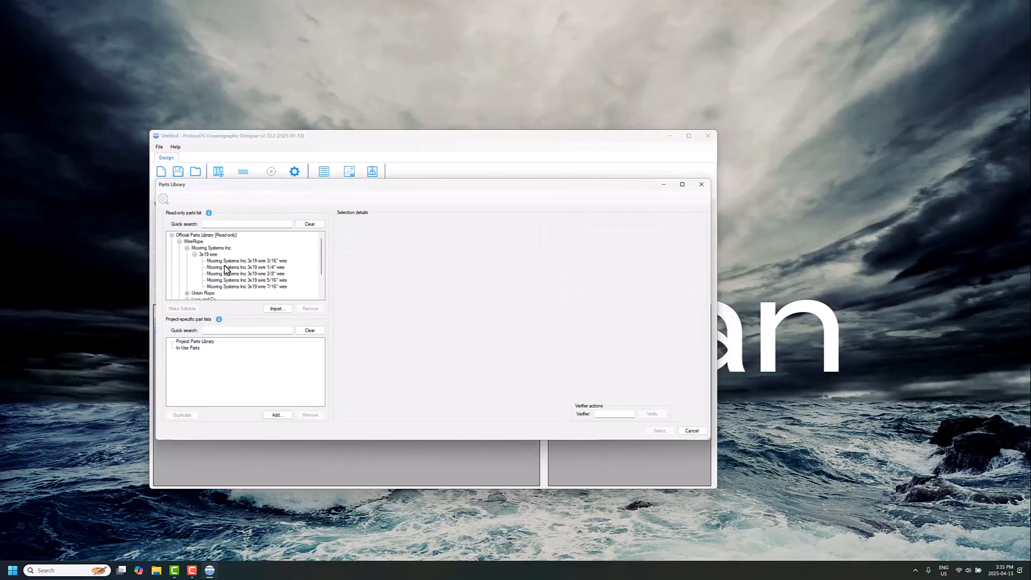
click(252, 261)
click(658, 431)
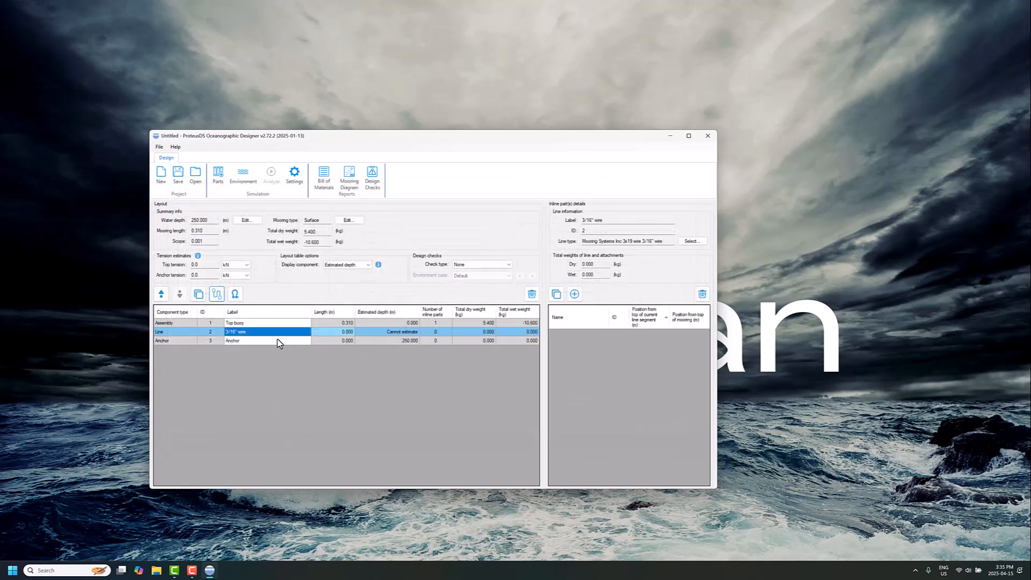
Set the length of the 3/16" wire line to 20 m.
click(328, 334)
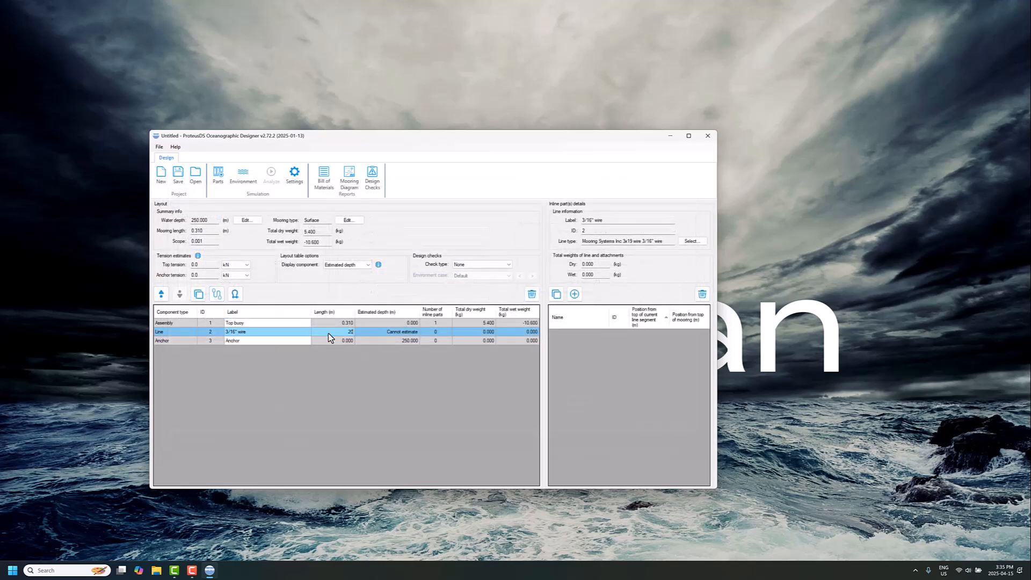
text(20)
key(Return)
click(242, 323)
click(283, 333)
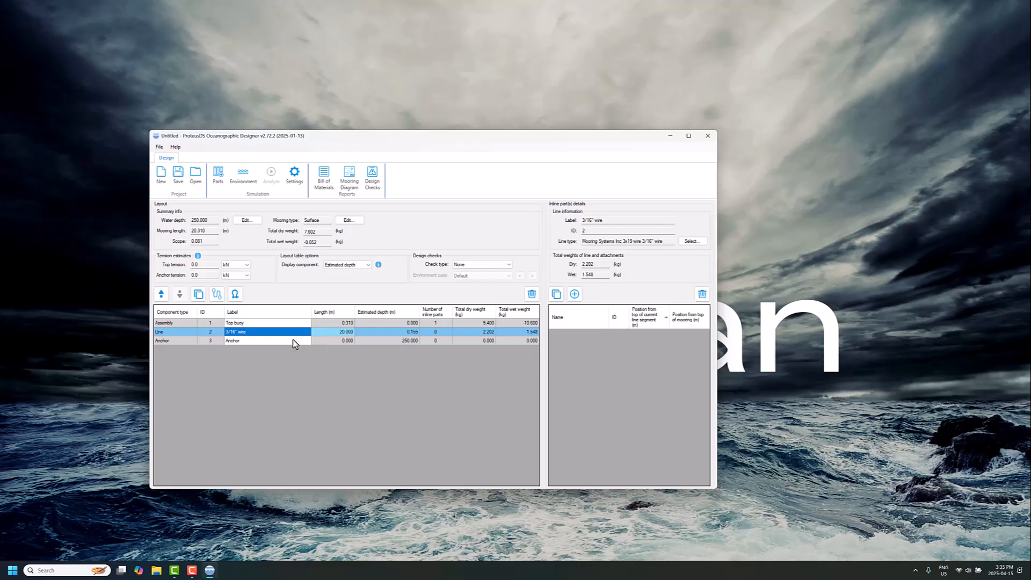
Insert a new assembly between the 3/16" wire and the anchor and label it "ballast assembly".
click(237, 341)
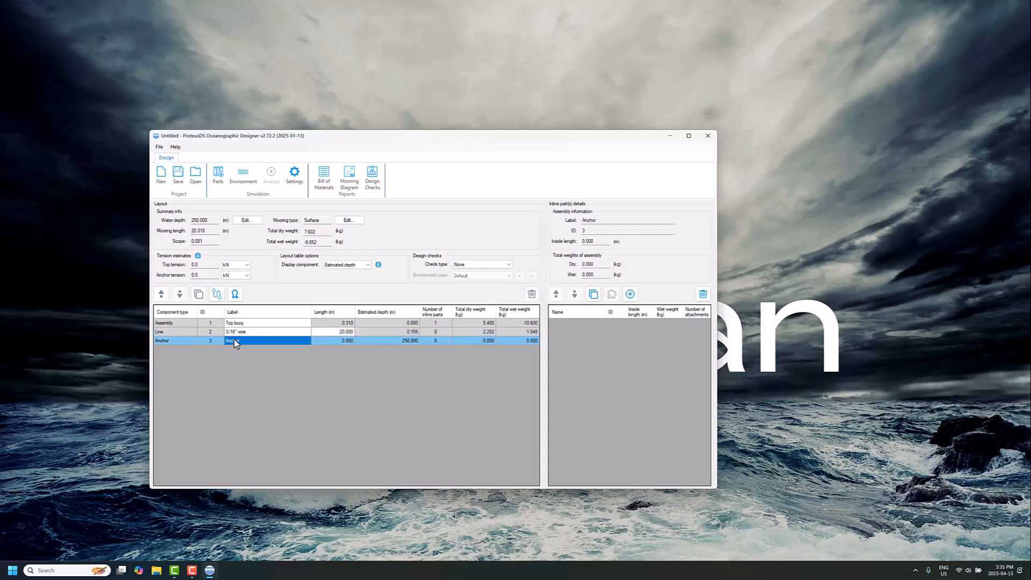
click(230, 332)
click(235, 294)
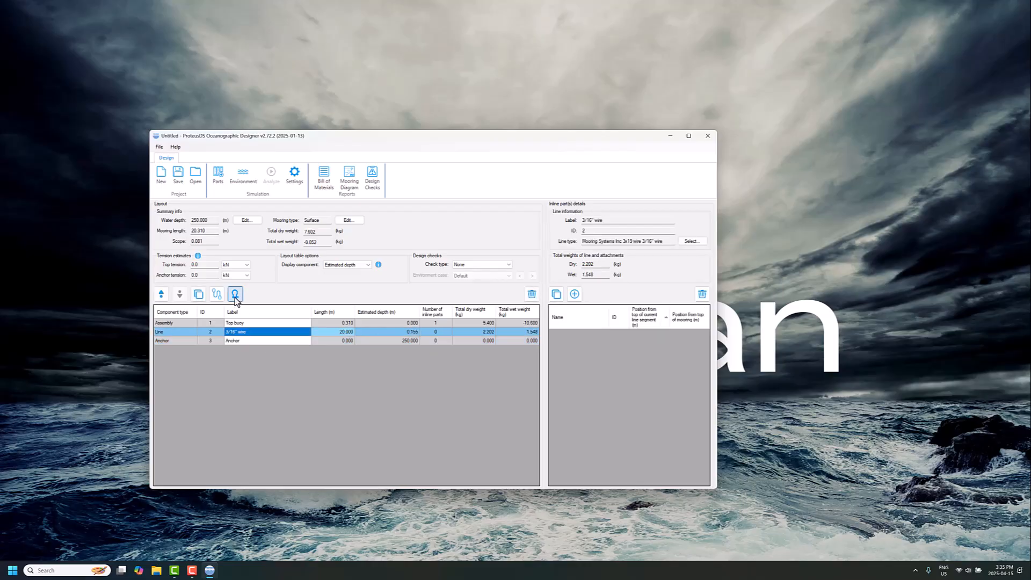
click(180, 293)
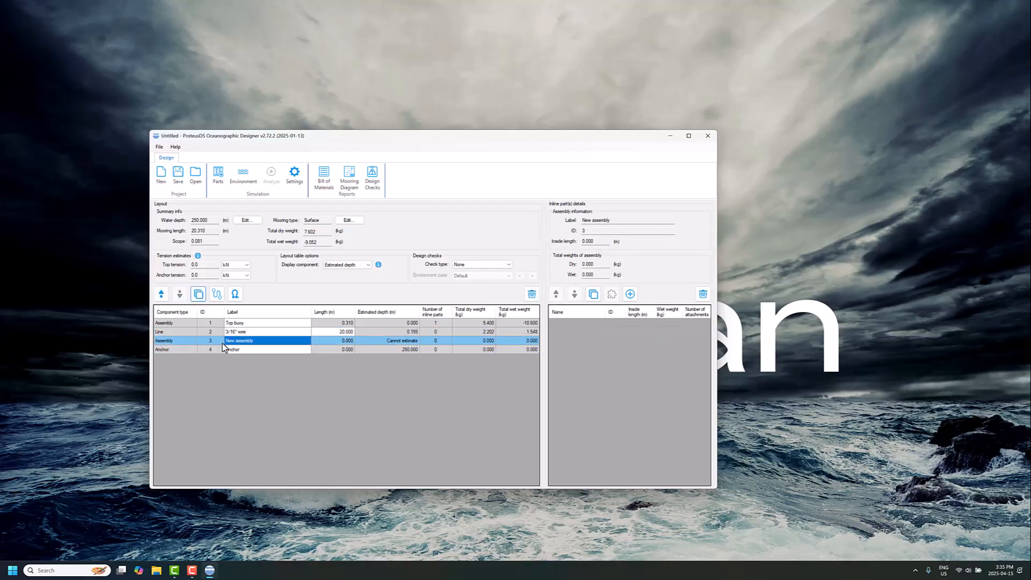
click(260, 342)
text(ballast)
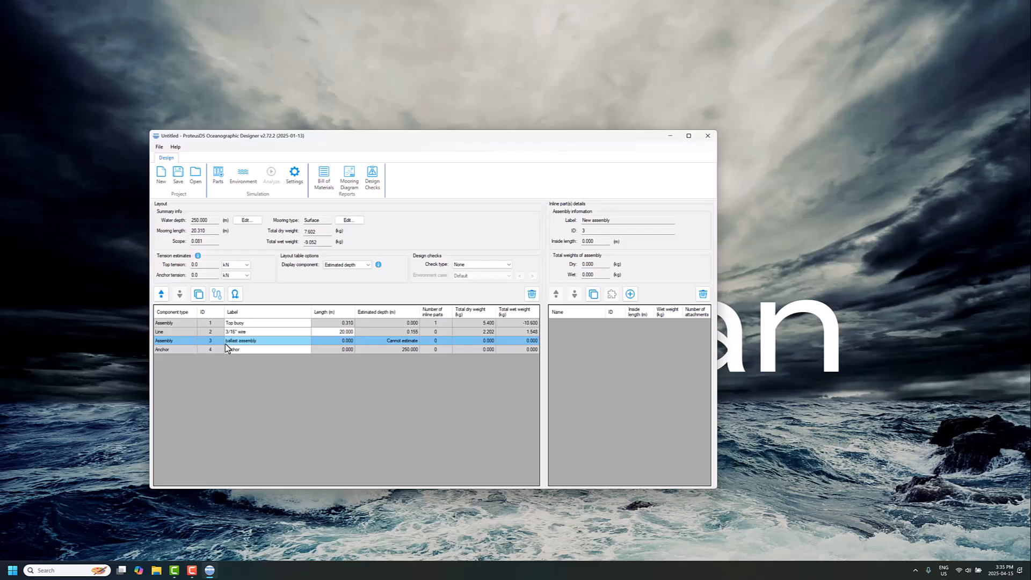
key(Return)
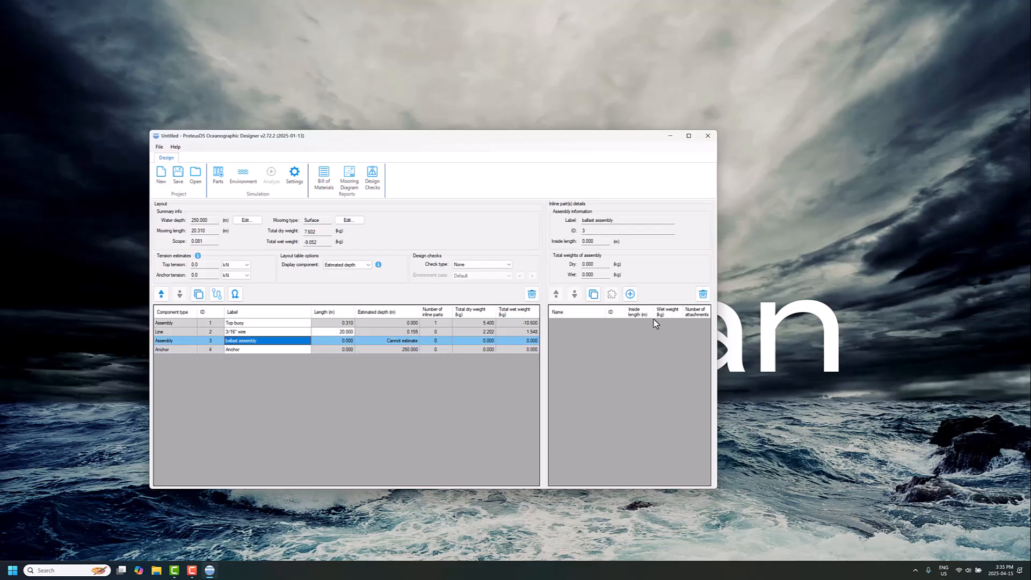
Add the Crosby G-2130 Safety anchor shackle 5/16" 1T to the ballast assembly.
click(630, 294)
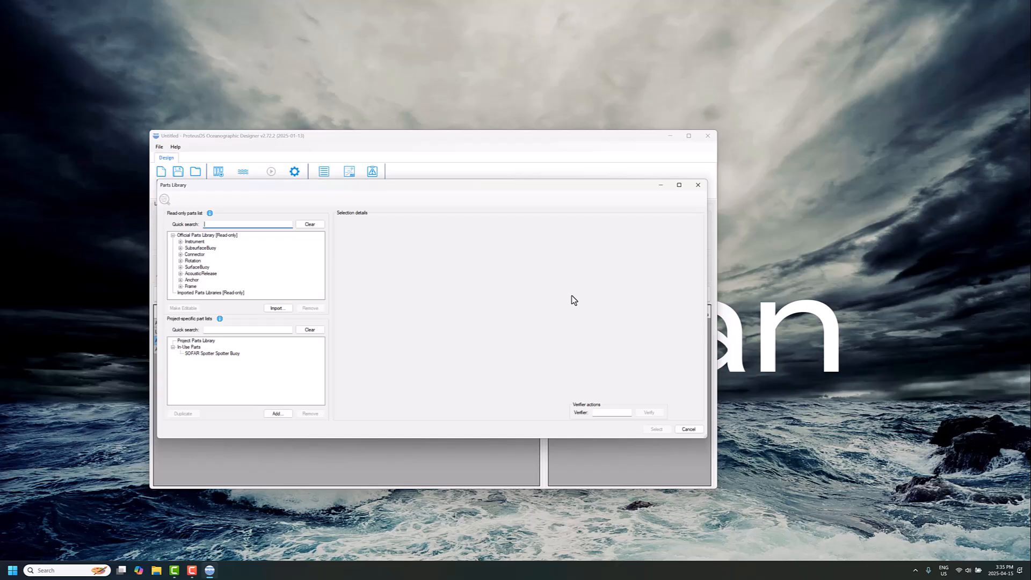
click(180, 253)
click(187, 243)
click(194, 242)
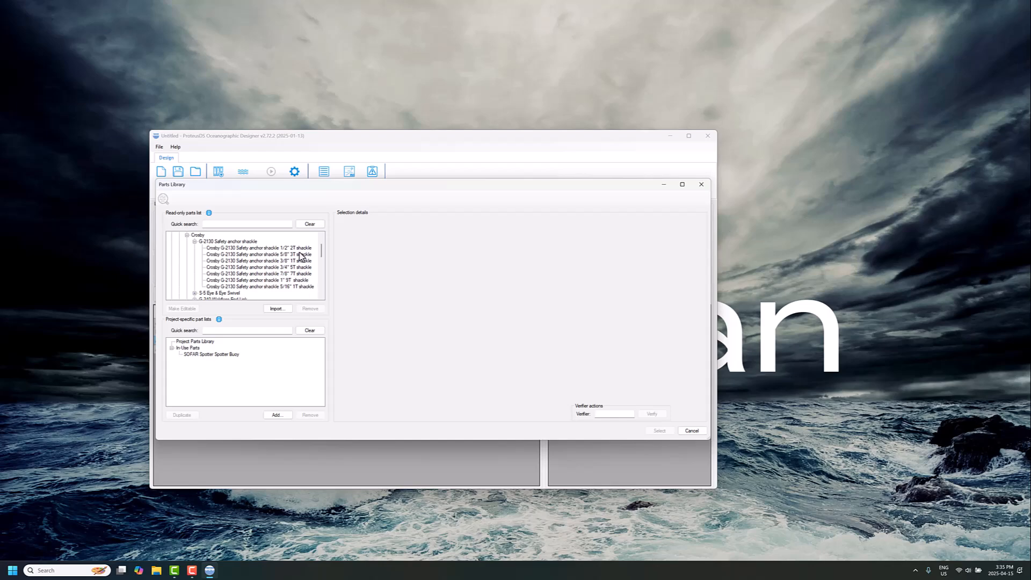
click(304, 287)
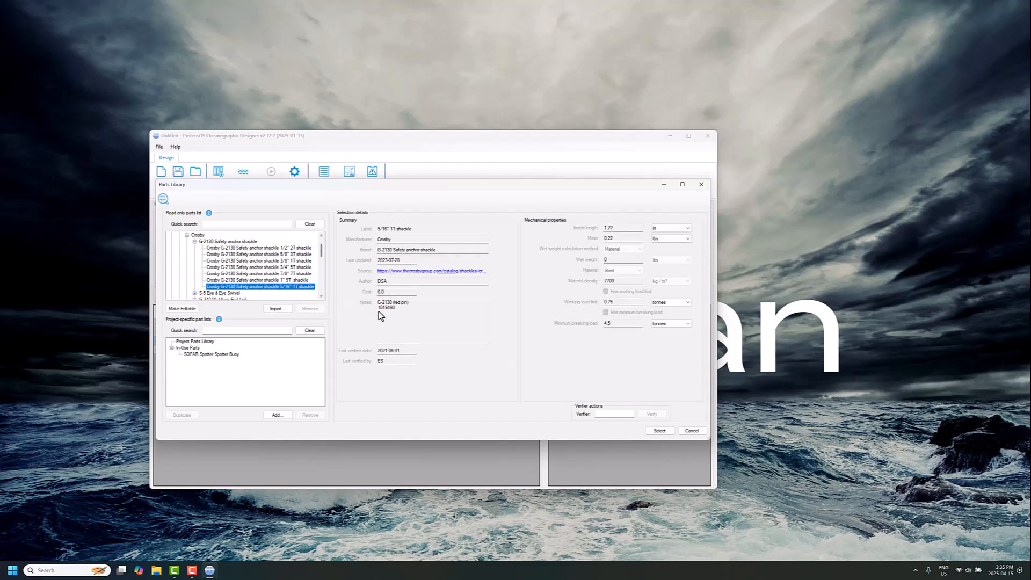
click(659, 430)
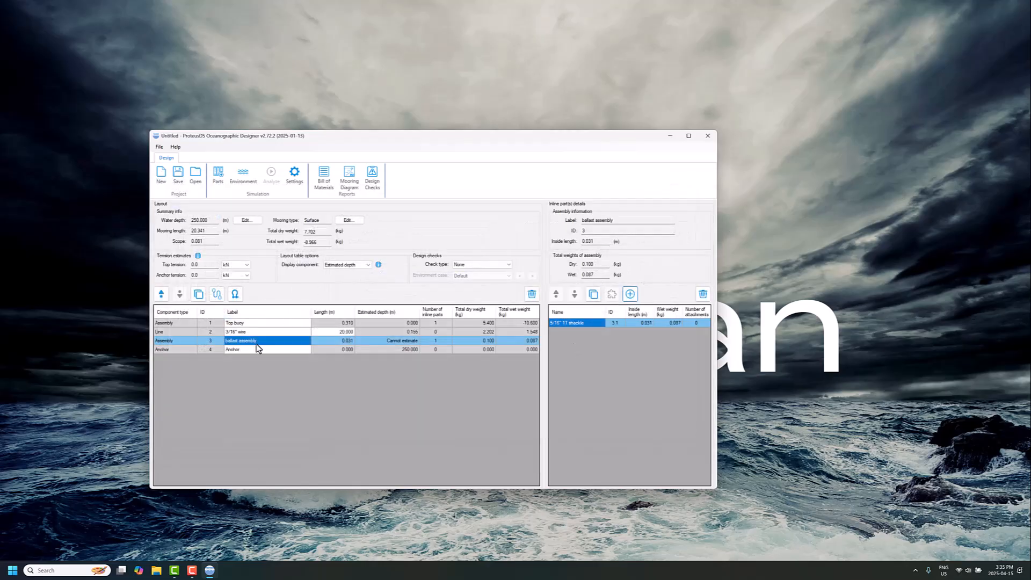
Save the mooring layout as "drifter" in a new Desktop folder named "drifter buoy".
click(180, 177)
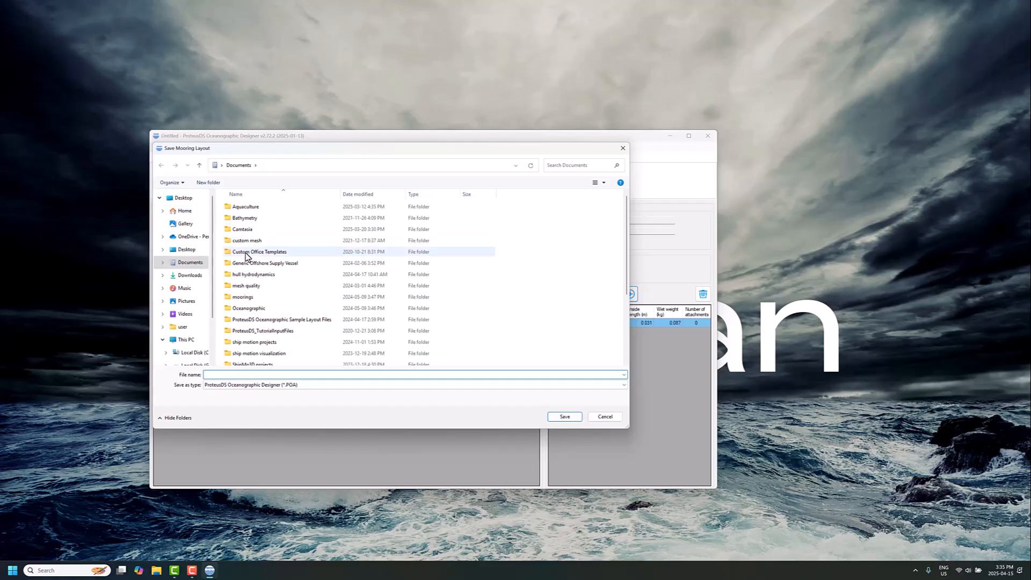
click(182, 199)
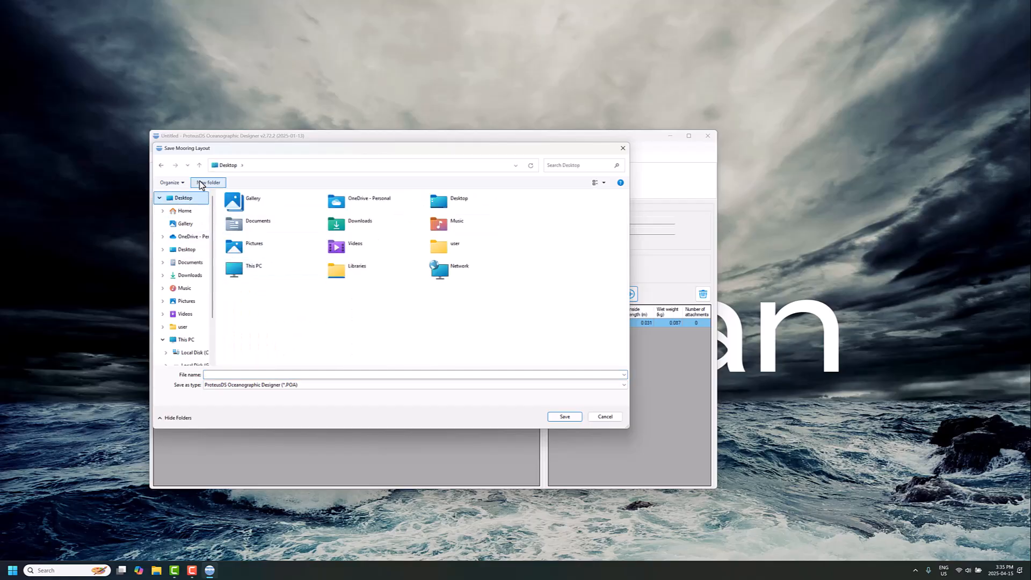
text(drif)
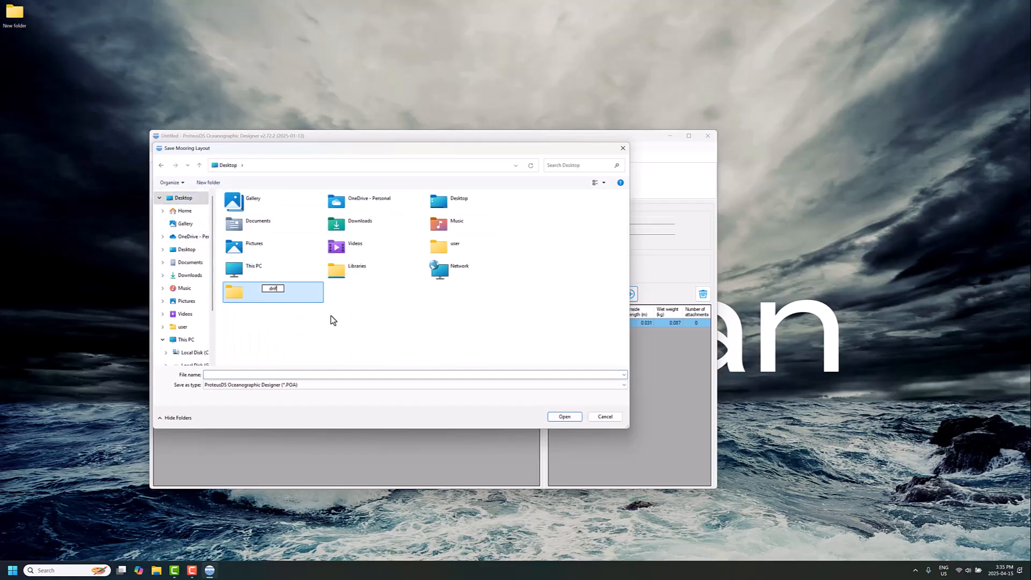
text(ter buoy)
key(Return)
key(Return)
click(328, 374)
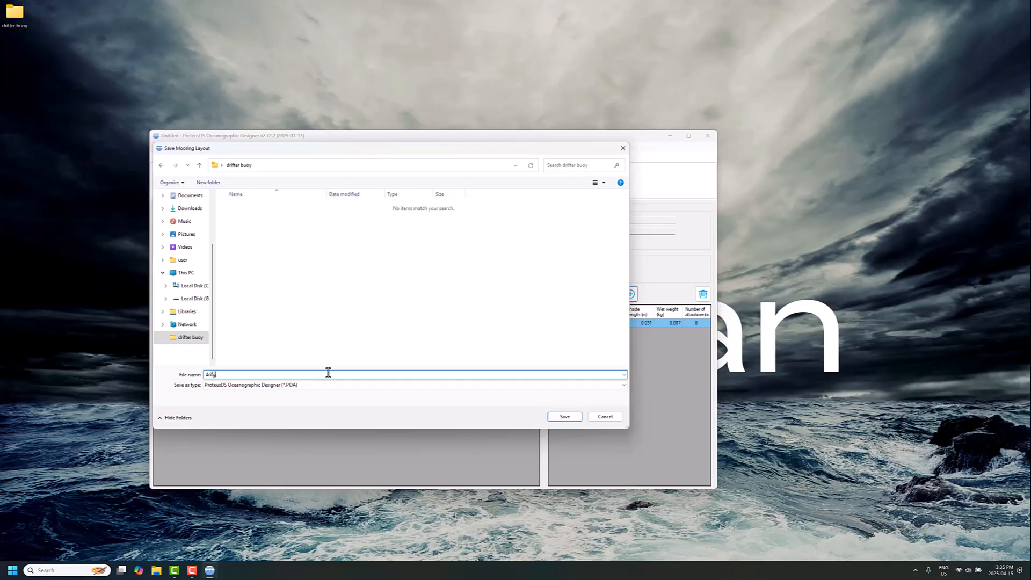
key(Return)
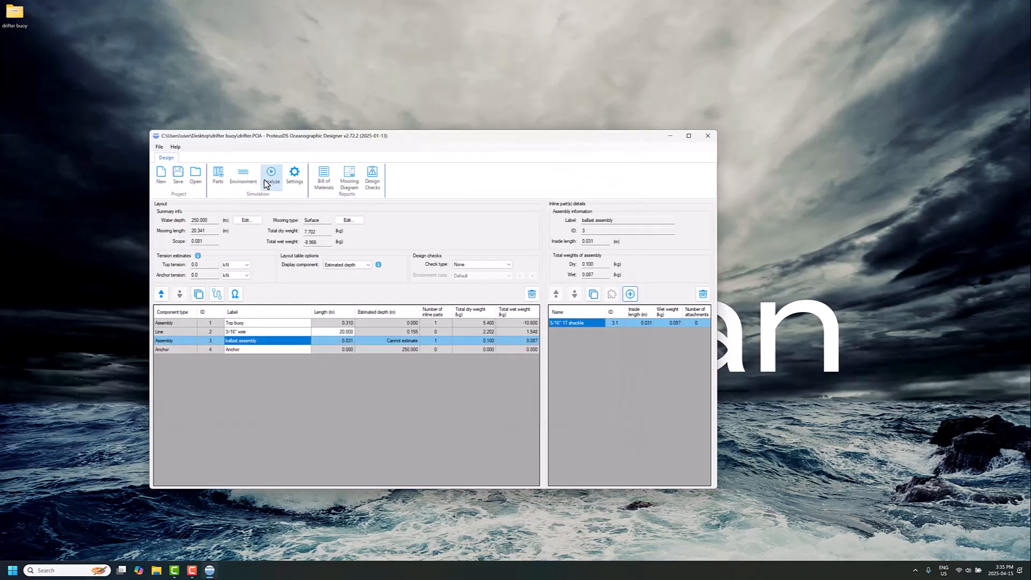
Export the Default environment case for dynamic analysis and bring up the project in ProteusDS Simulation Toolbox, minimizing the export folder.
click(272, 178)
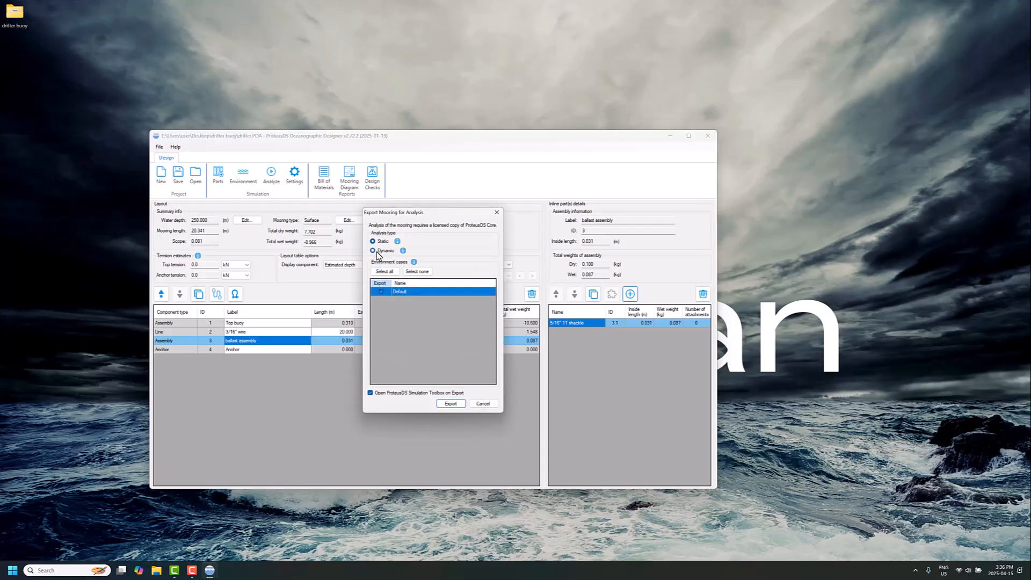
click(450, 404)
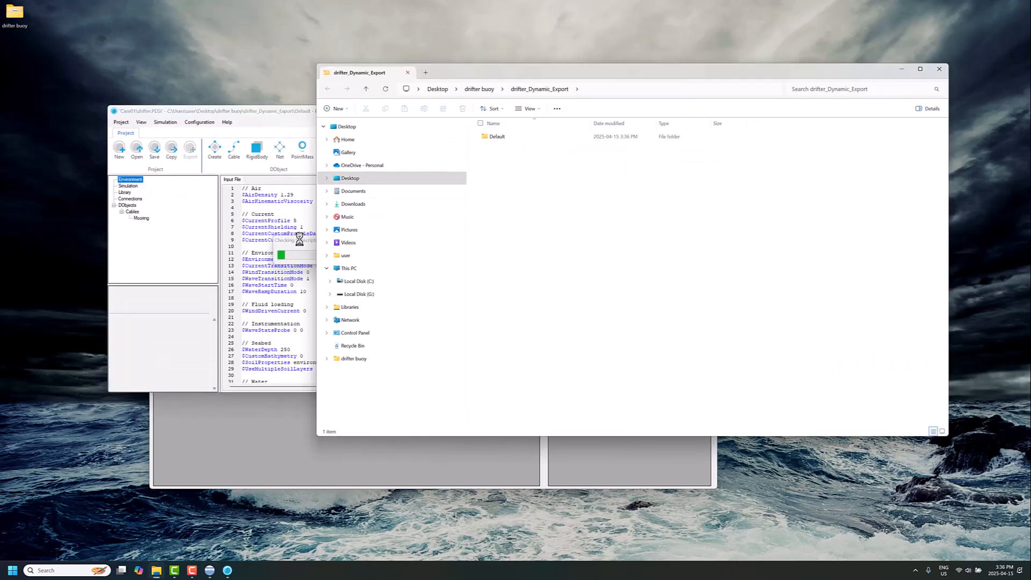
drag(591, 72, 603, 151)
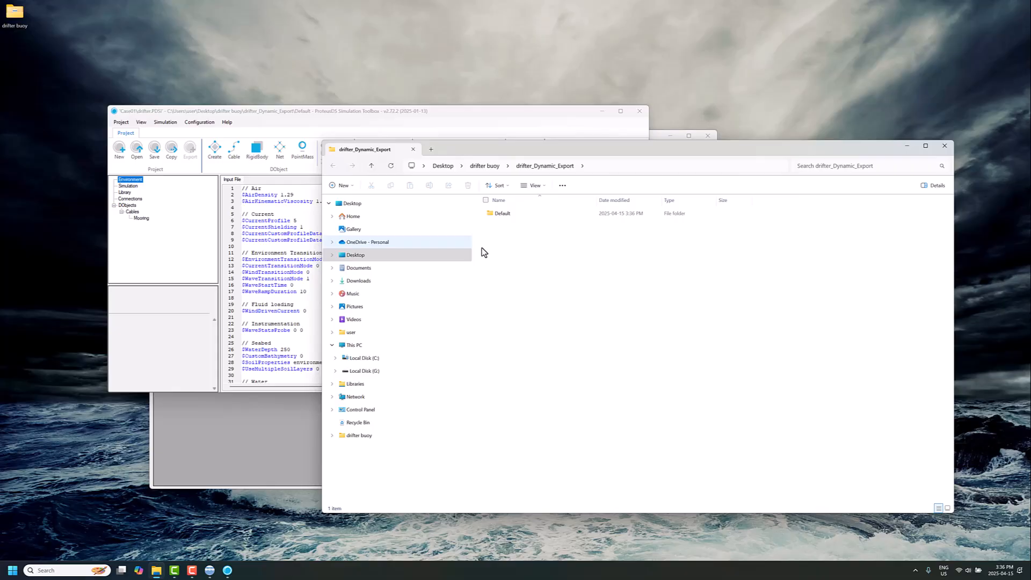
click(906, 150)
click(379, 108)
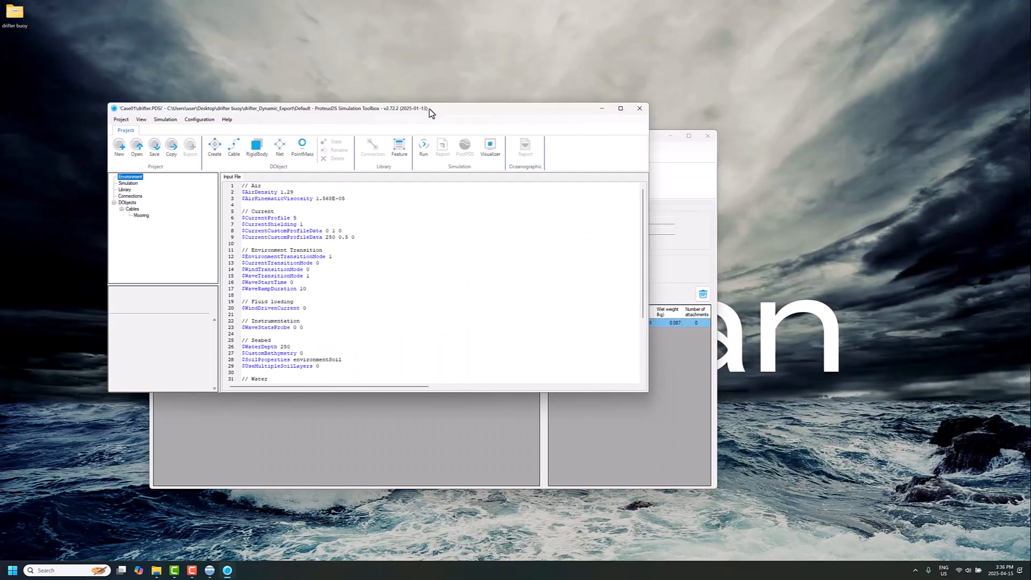
drag(430, 113, 513, 114)
Open the Mooring cable's input file and show the model in the Visualizer beside the input text.
click(224, 217)
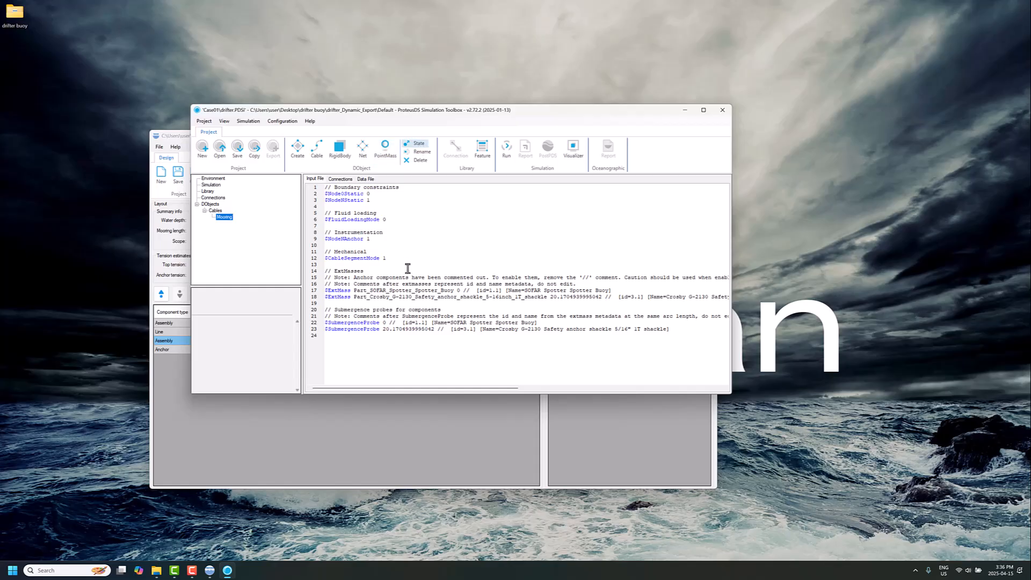
click(573, 149)
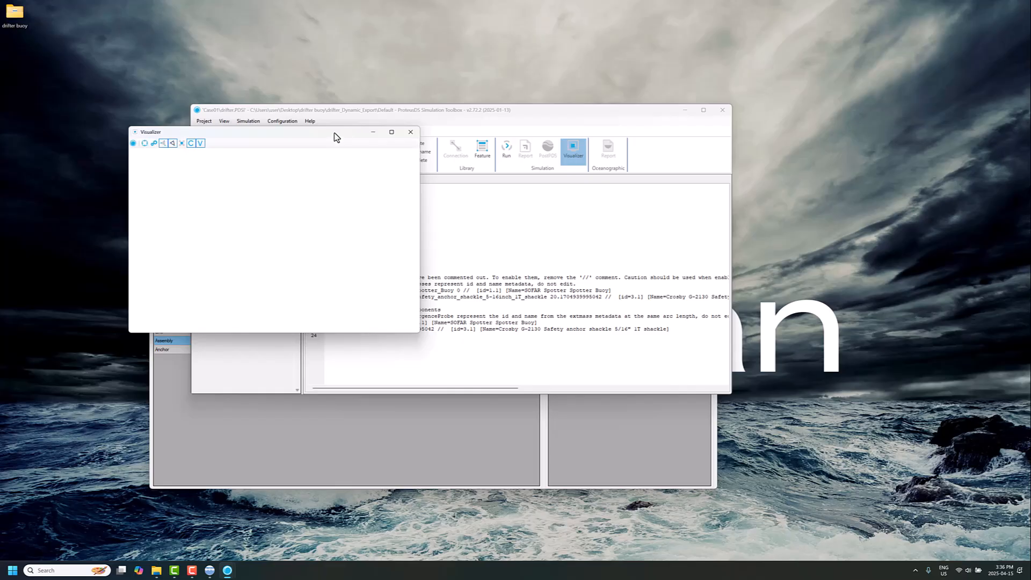
drag(360, 139, 754, 172)
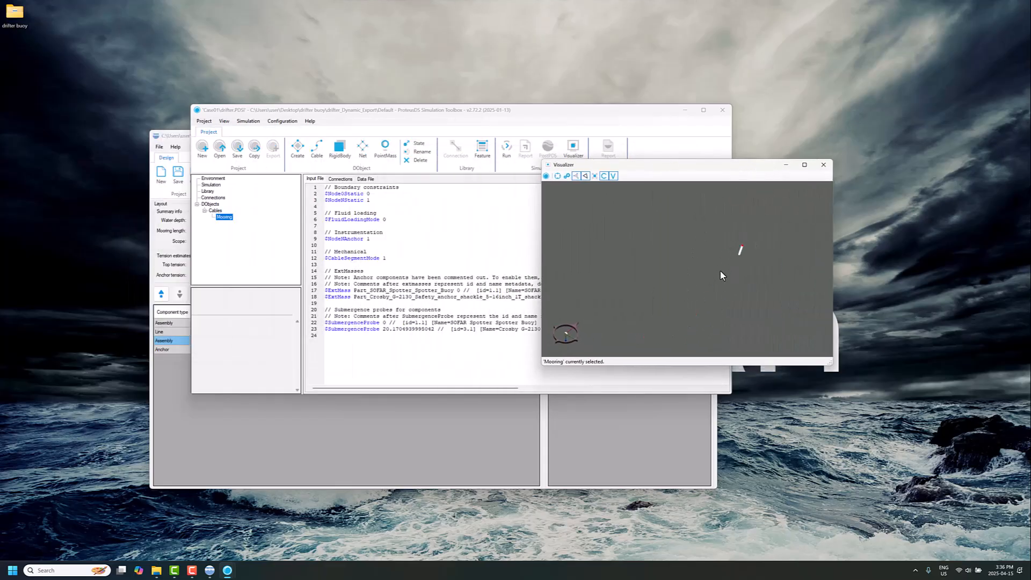
Turn on the water surface display in the Visualizer, enlarge its window and place it beside the Simulation Toolbox.
click(567, 177)
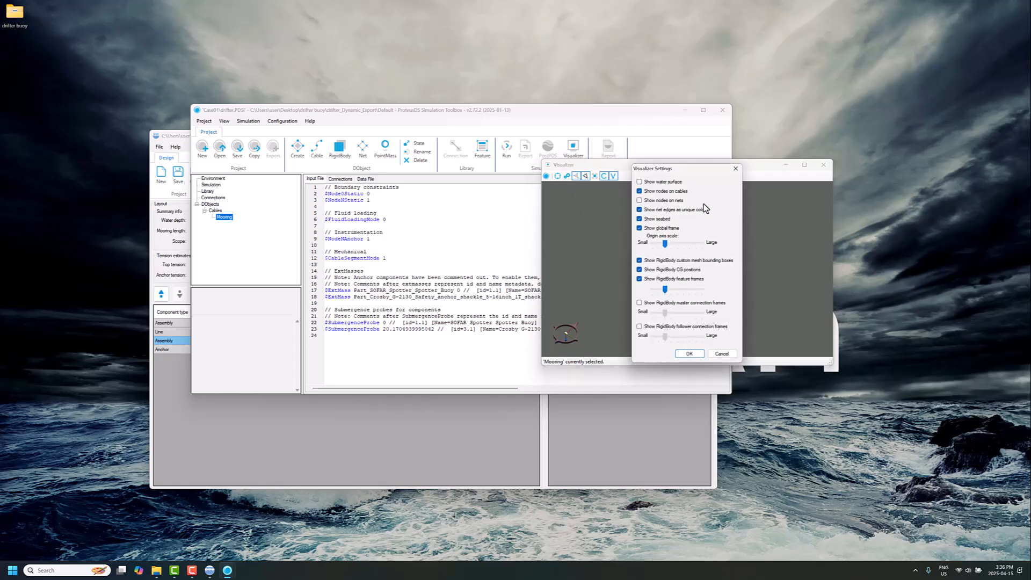
click(675, 183)
click(690, 353)
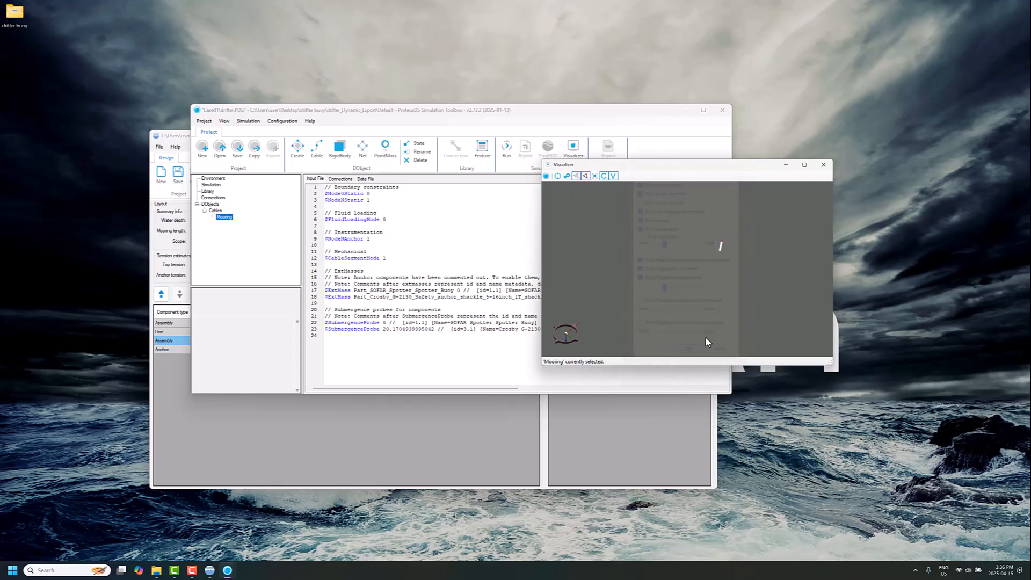
drag(831, 364, 911, 515)
drag(853, 371, 741, 301)
drag(798, 167, 881, 79)
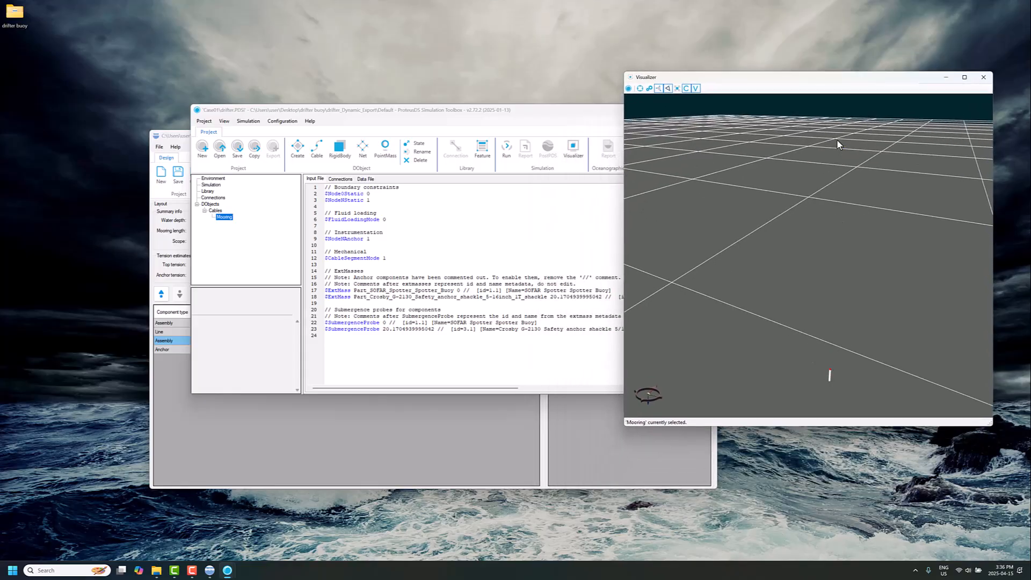
drag(437, 111, 340, 122)
Open the Mooring cable's state for editing, accept the change to catenary geometry, and set the Node 0 Z position to 0.
click(320, 155)
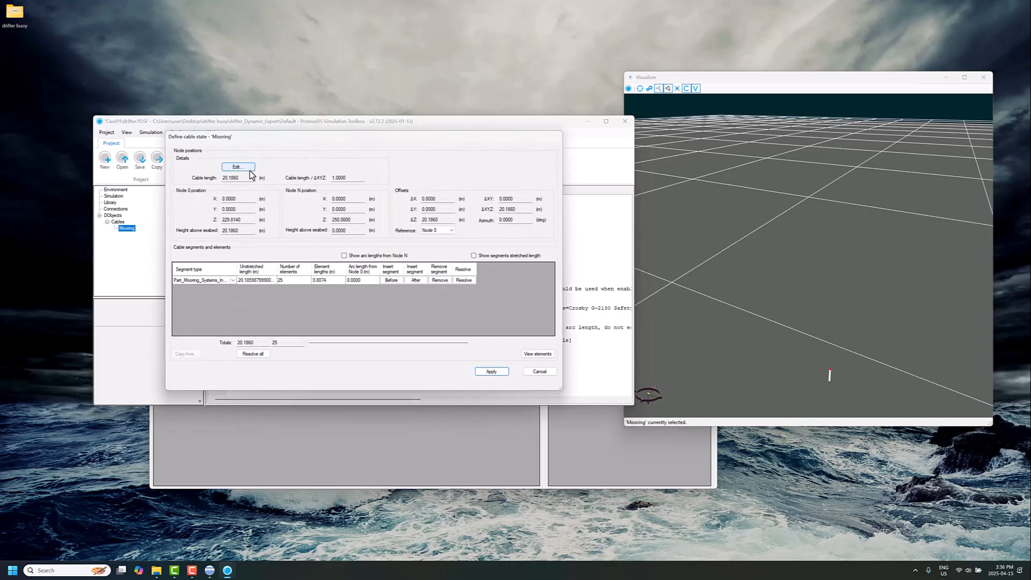
click(247, 171)
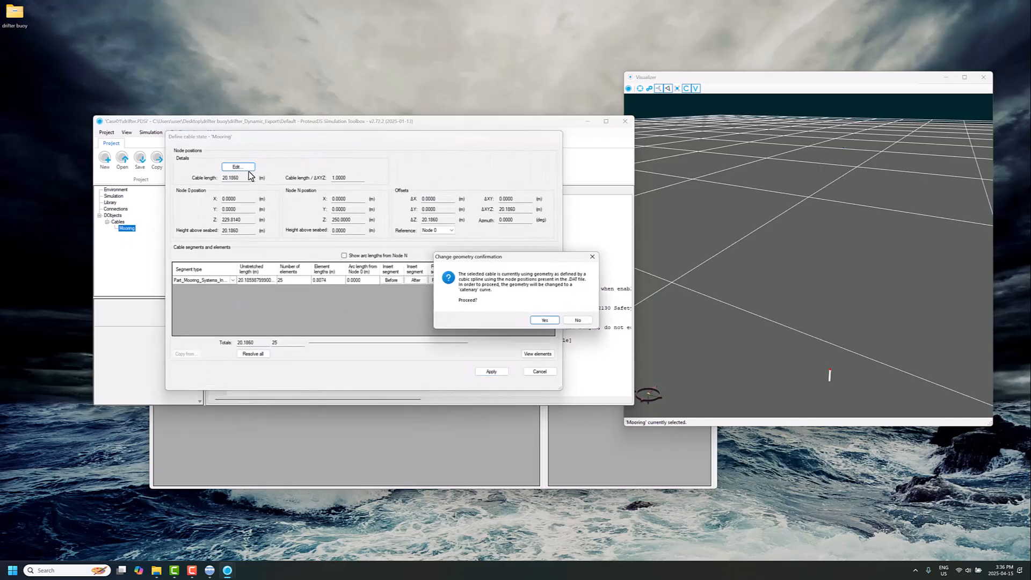
click(544, 320)
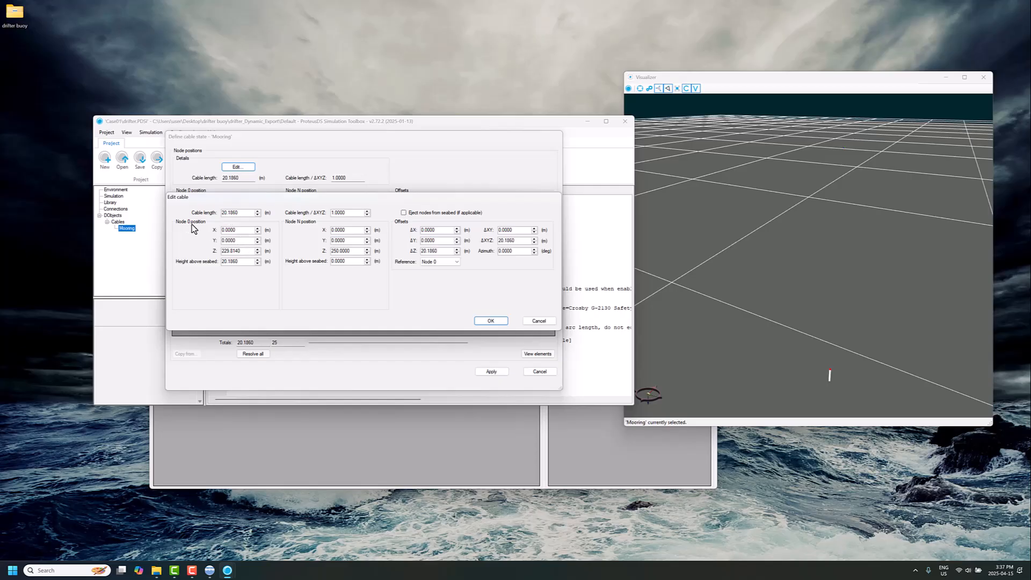
drag(245, 252, 209, 254)
text(0)
click(242, 241)
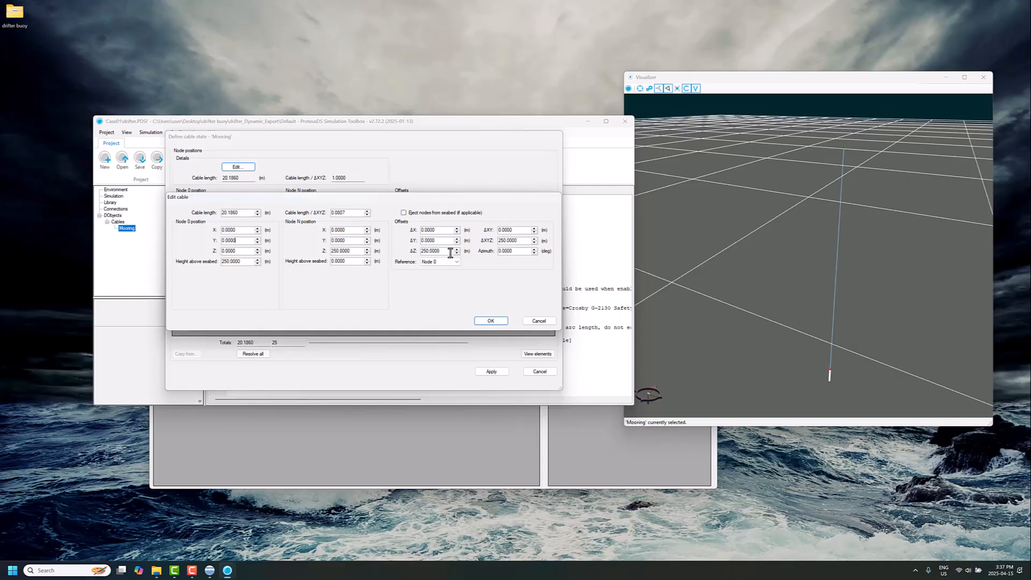
Set the cable's ΔZ offset from Node 0 to 20.1860 m and apply the cable state.
double_click(427, 252)
text(20.186)
click(489, 321)
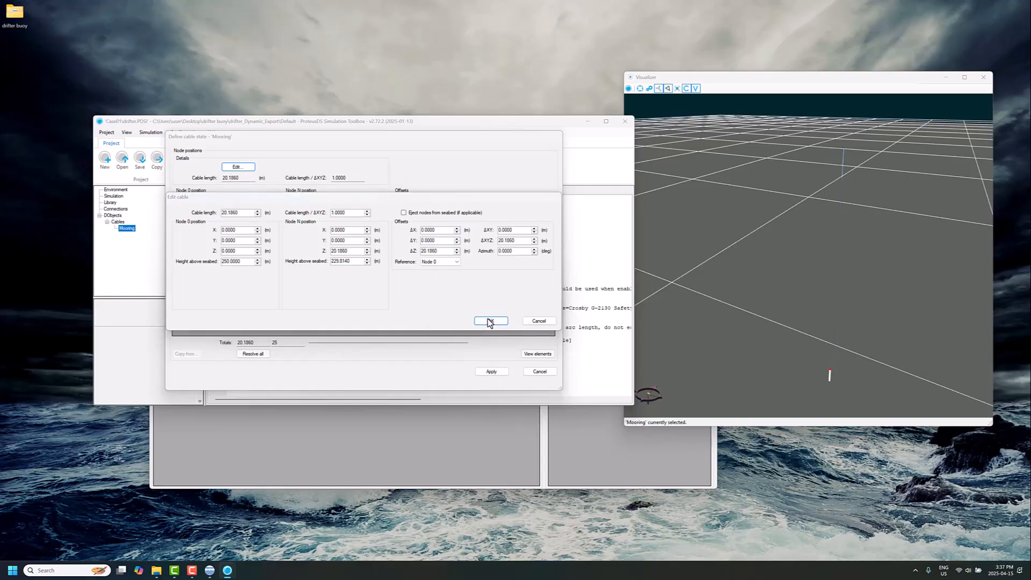
click(541, 321)
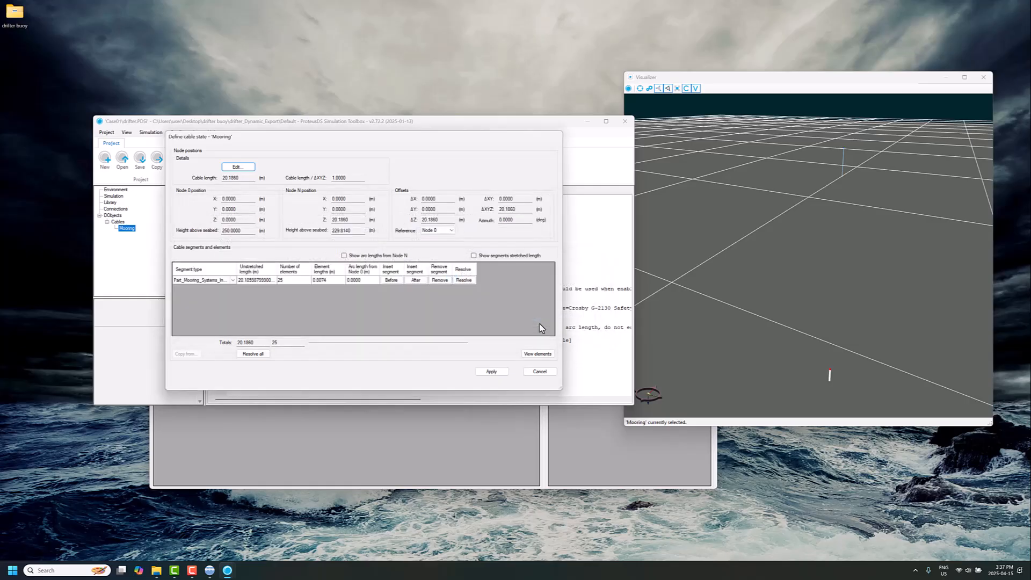
click(490, 373)
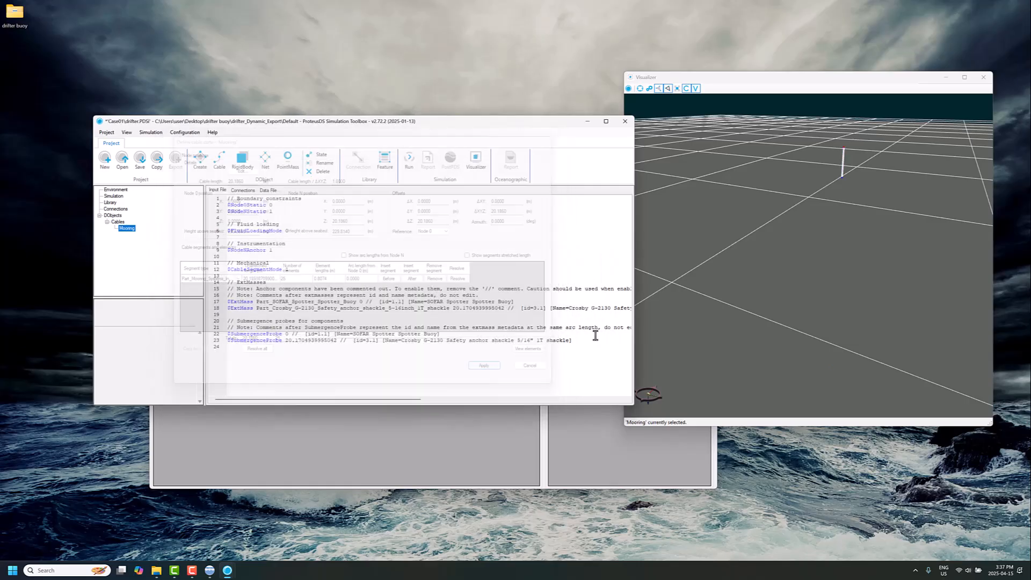
Free the lower end of the cable by setting $NodeNStatic to 0 in the Mooring input file.
drag(821, 212, 825, 237)
scroll(824, 236, up, 5)
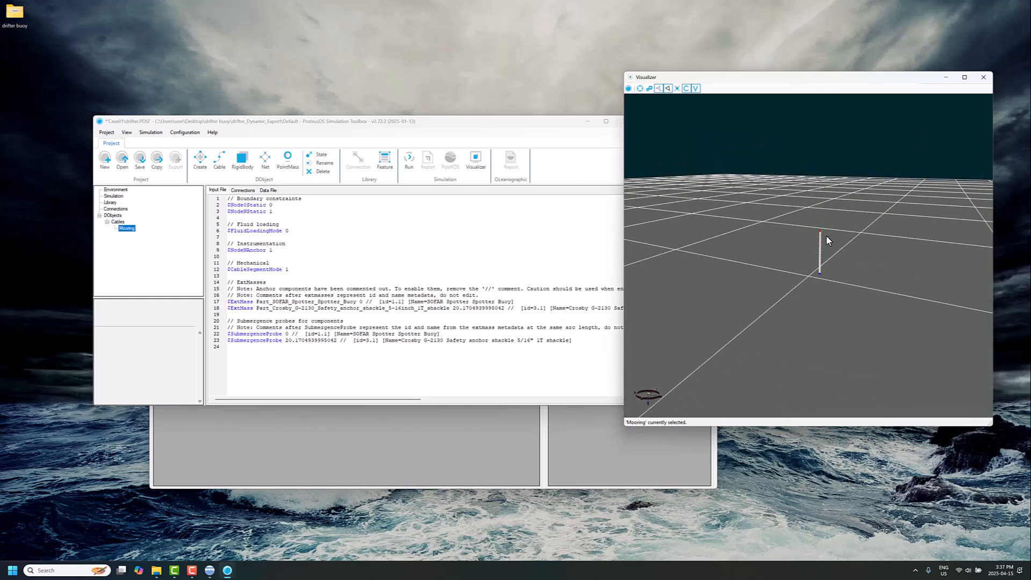
scroll(829, 242, up, 4)
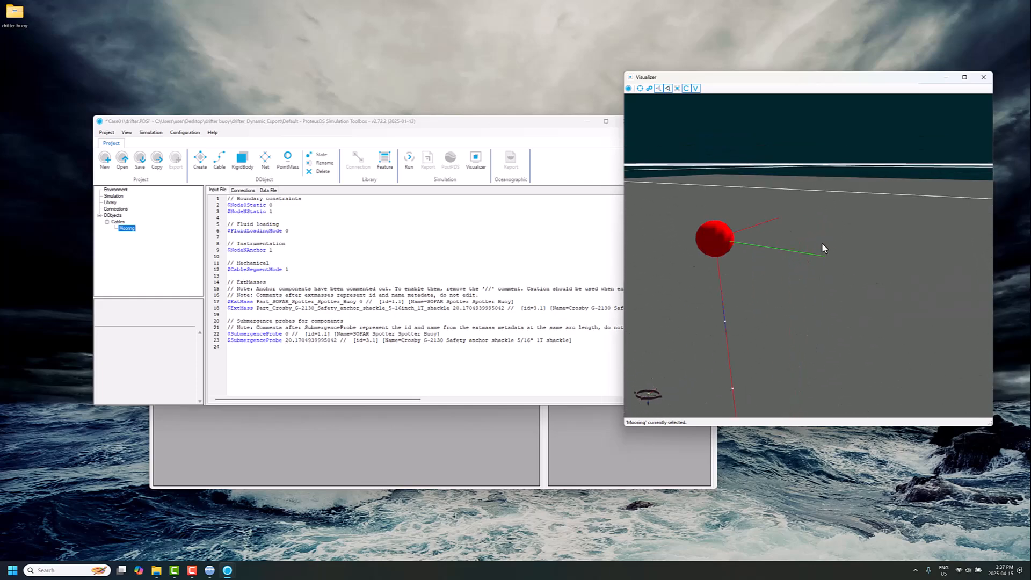
scroll(822, 244, down, 2)
scroll(828, 282, down, 6)
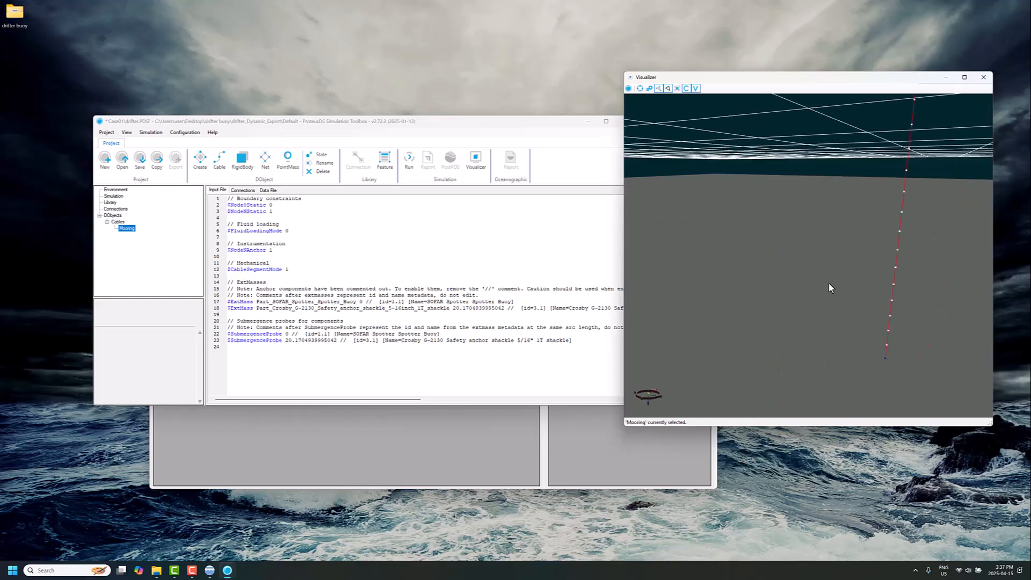
click(270, 212)
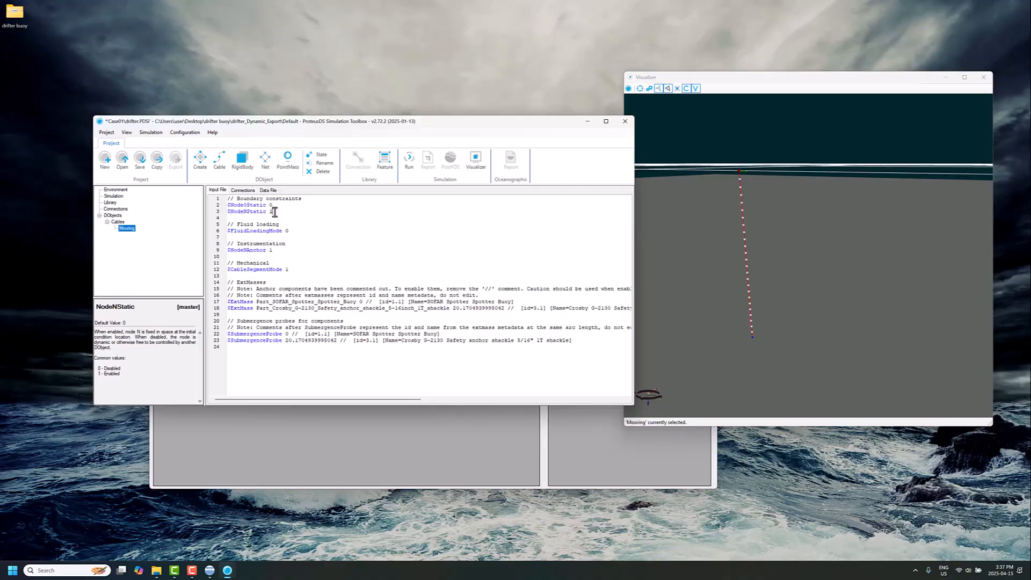
scroll(274, 211, up, 3)
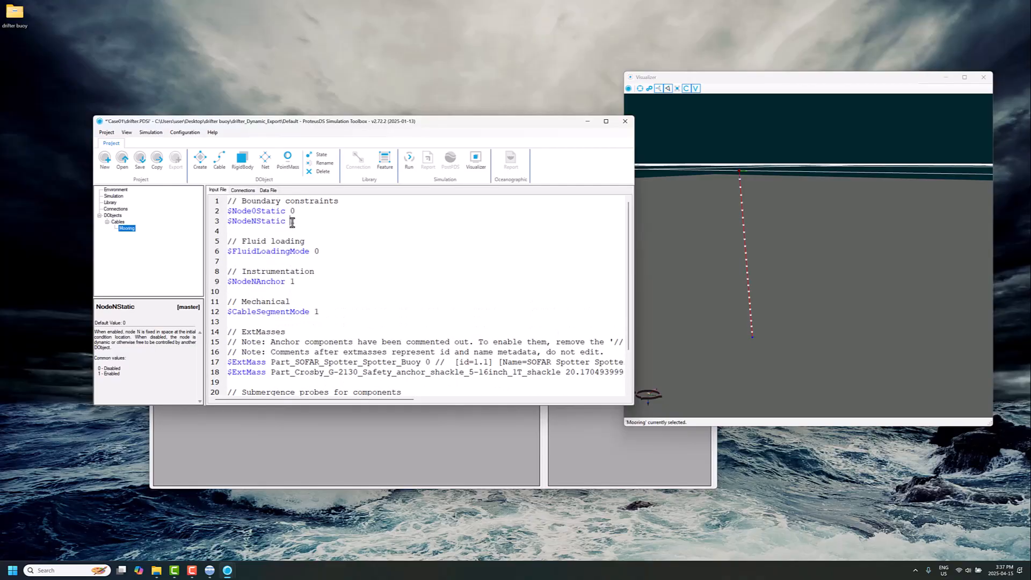
double_click(292, 221)
text(0)
double_click(293, 221)
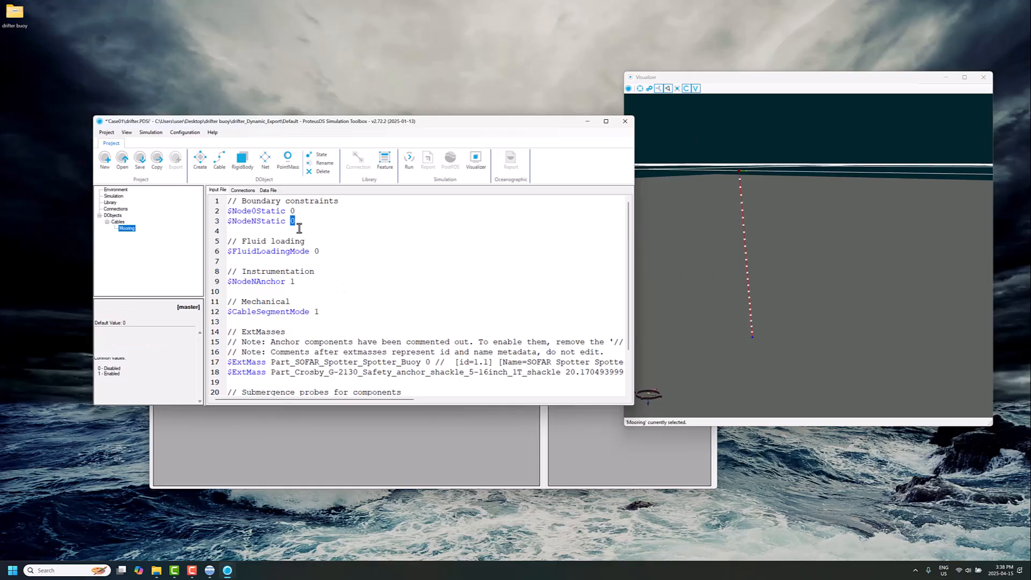
Set $WaveType to 8 (JONSWAP) in the Environment input file and insert the associated wave properties.
click(115, 190)
scroll(302, 284, down, 9)
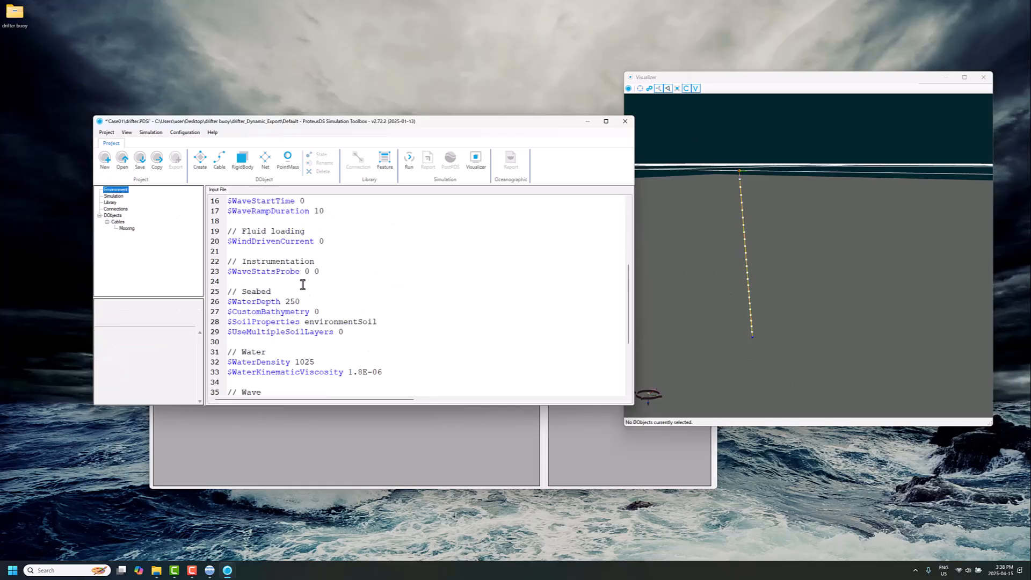
click(285, 295)
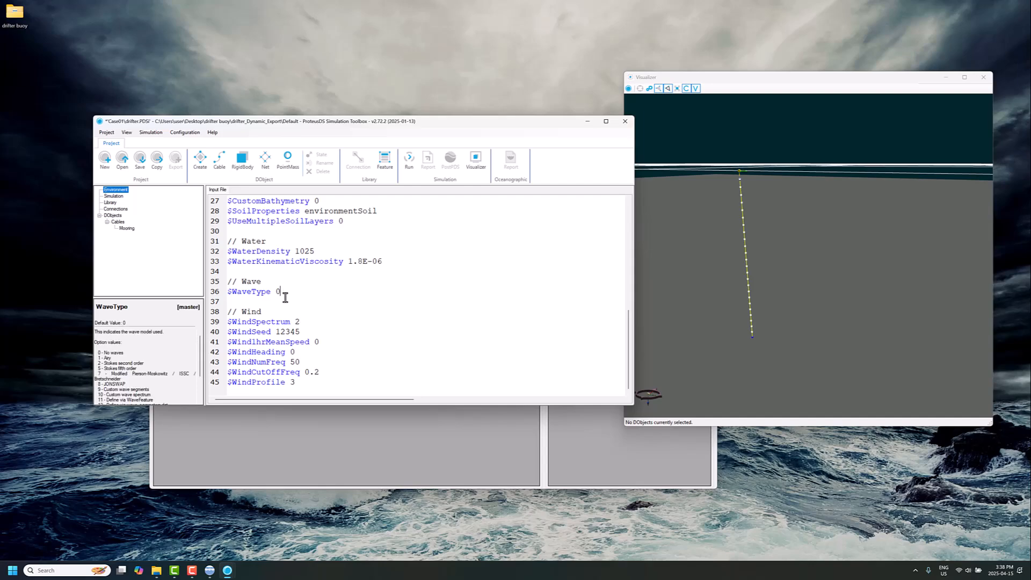
key(BackSpace)
text(8)
right_click(284, 297)
click(315, 317)
click(299, 342)
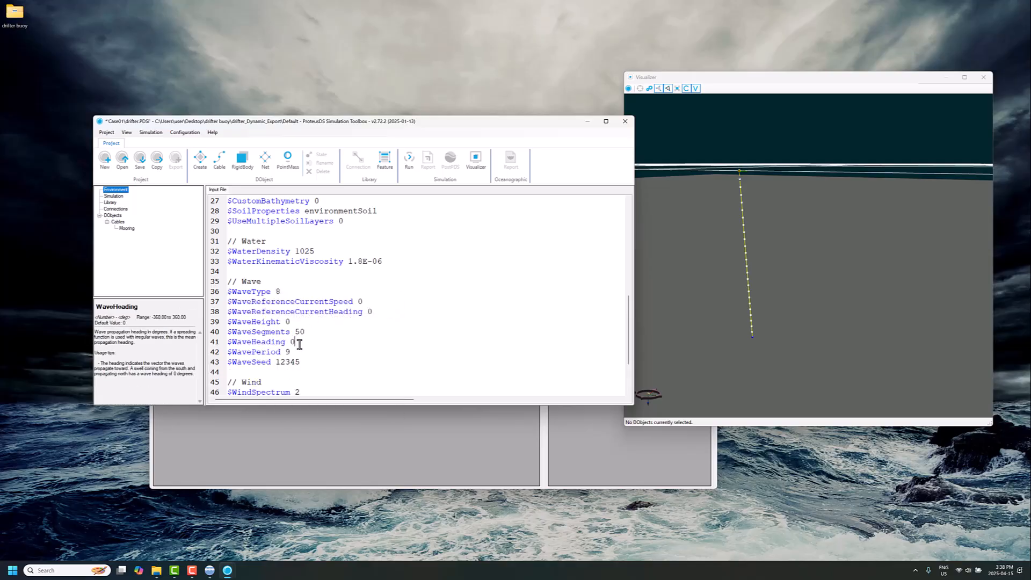
Set $WaveHeight to 5 in the Environment's wave properties and select the $WavePeriod line.
click(292, 321)
key(Down)
key(Down)
key(Down)
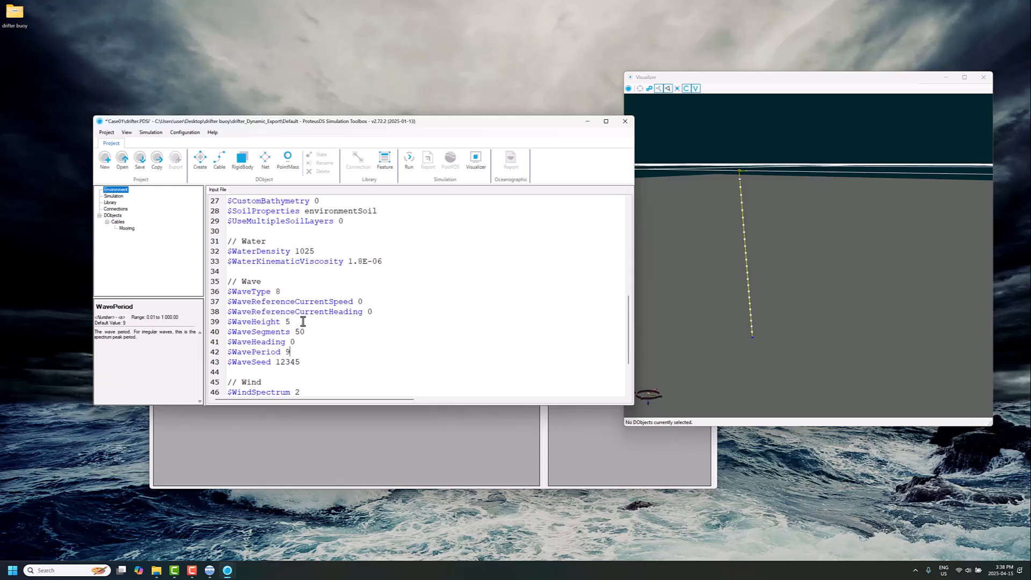
drag(292, 359, 215, 361)
click(271, 352)
triple_click(290, 352)
Save and run the simulation, and load its results in PostPDS with the default load options.
click(415, 165)
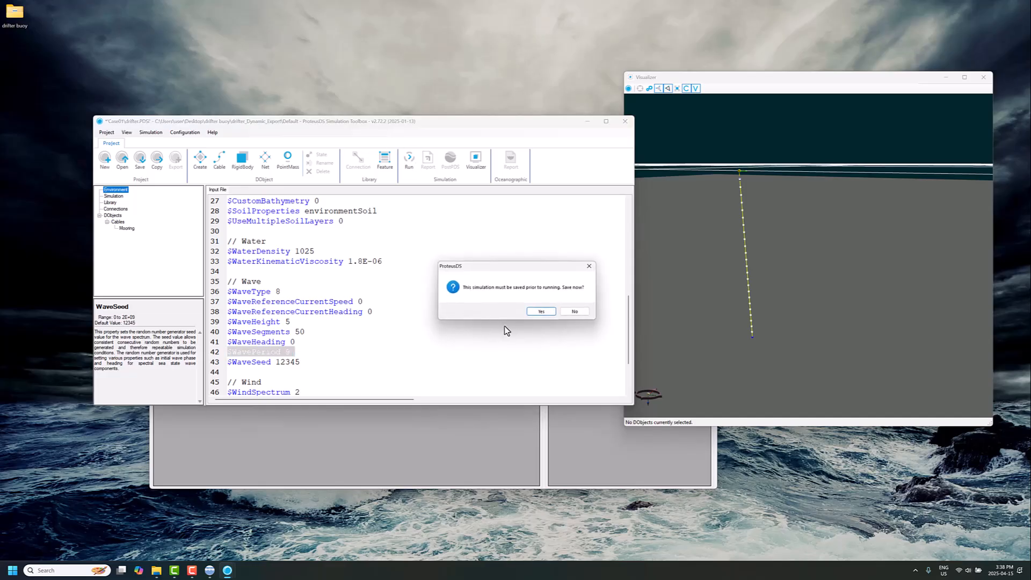
click(534, 314)
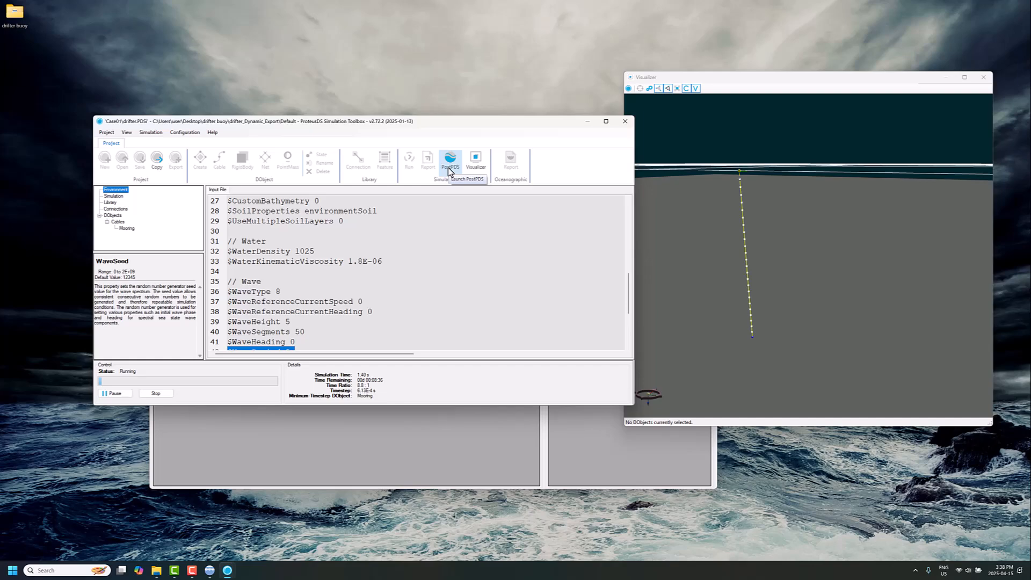
click(449, 169)
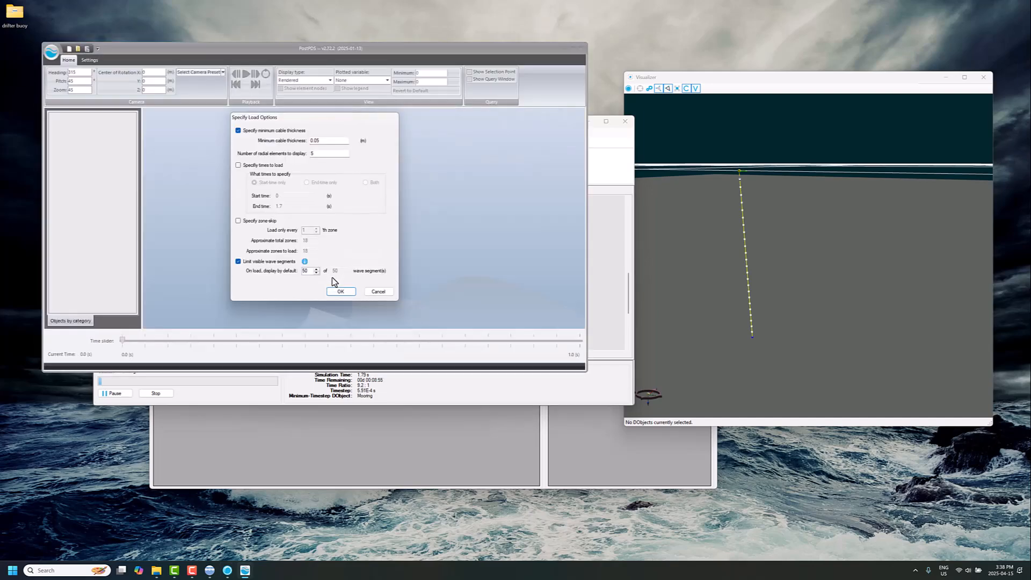
click(335, 292)
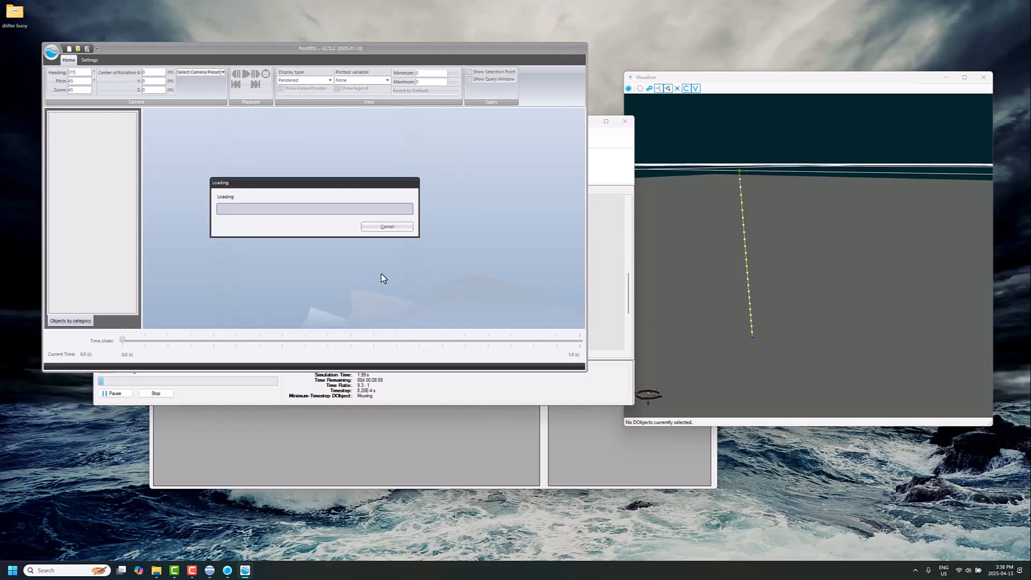
double_click(335, 204)
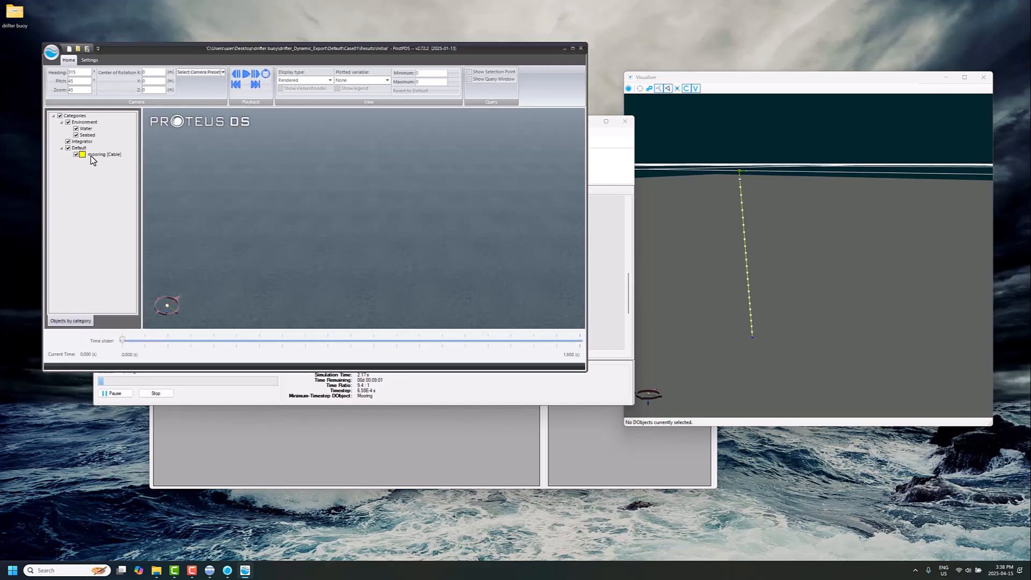
Select the mooring cable in the results, change the display type to Engineering, and play back the simulation.
click(94, 155)
click(307, 80)
click(303, 95)
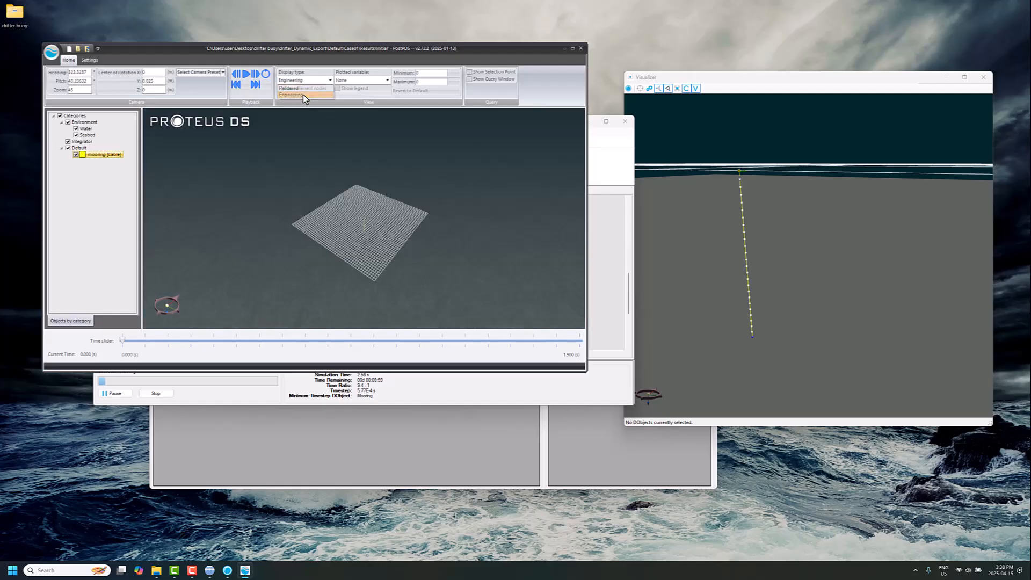
scroll(405, 219, up, 6)
drag(377, 212, 315, 223)
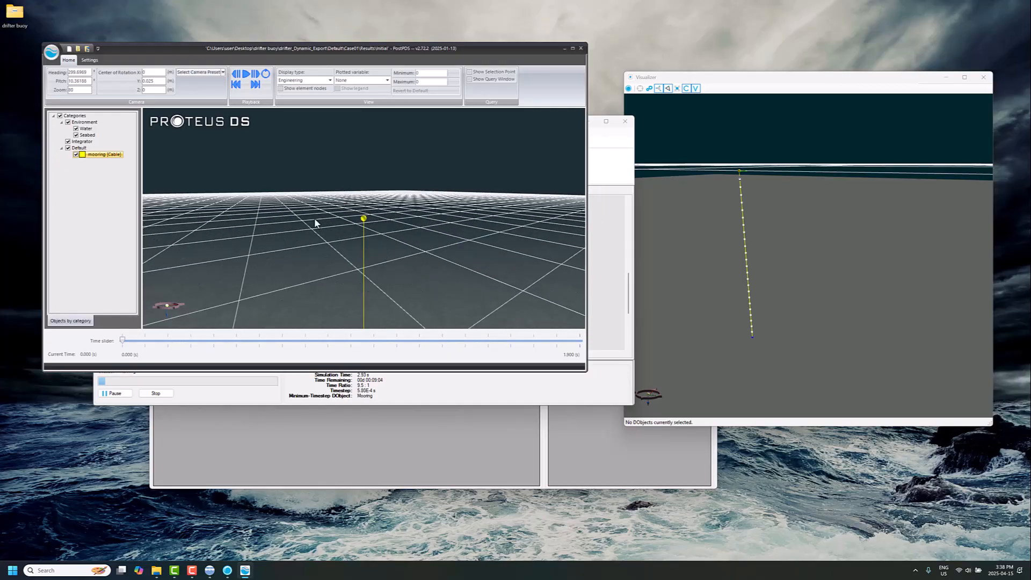
click(246, 76)
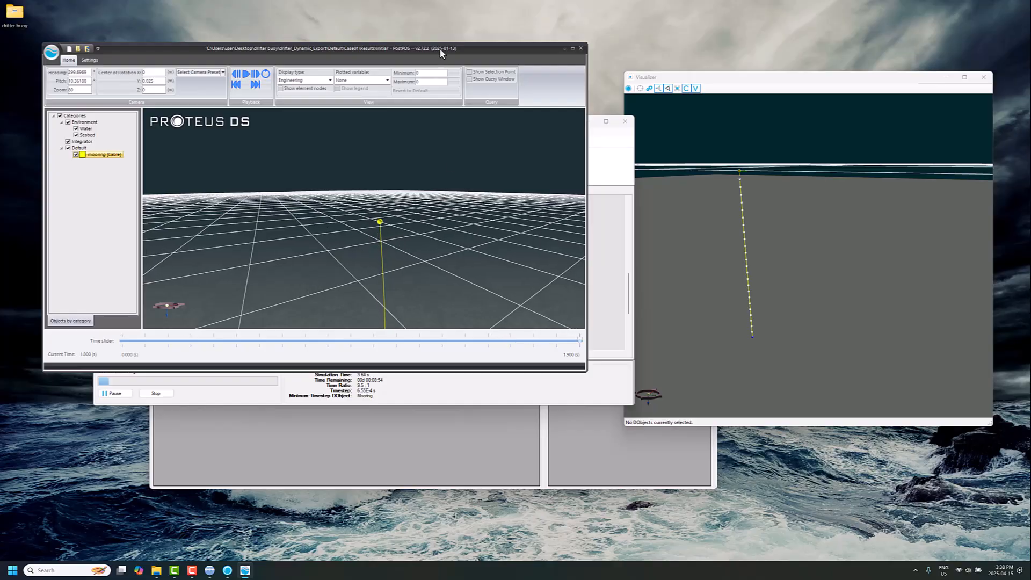
Move PostPDS aside and review the two $CurrentCustomProfileData lines in the Environment input file.
drag(439, 48, 720, 95)
click(259, 244)
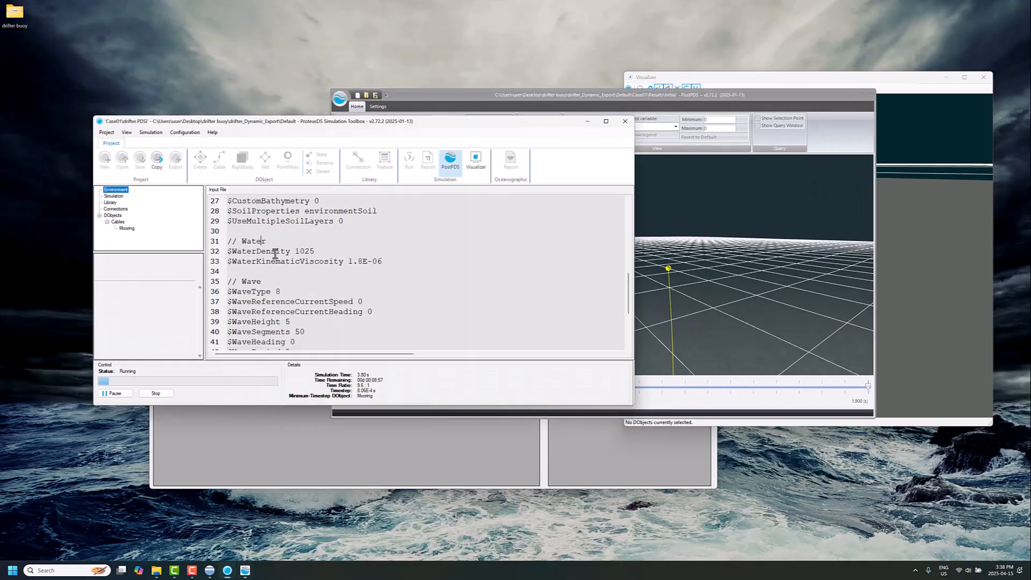
scroll(278, 255, up, 9)
drag(407, 281, 227, 271)
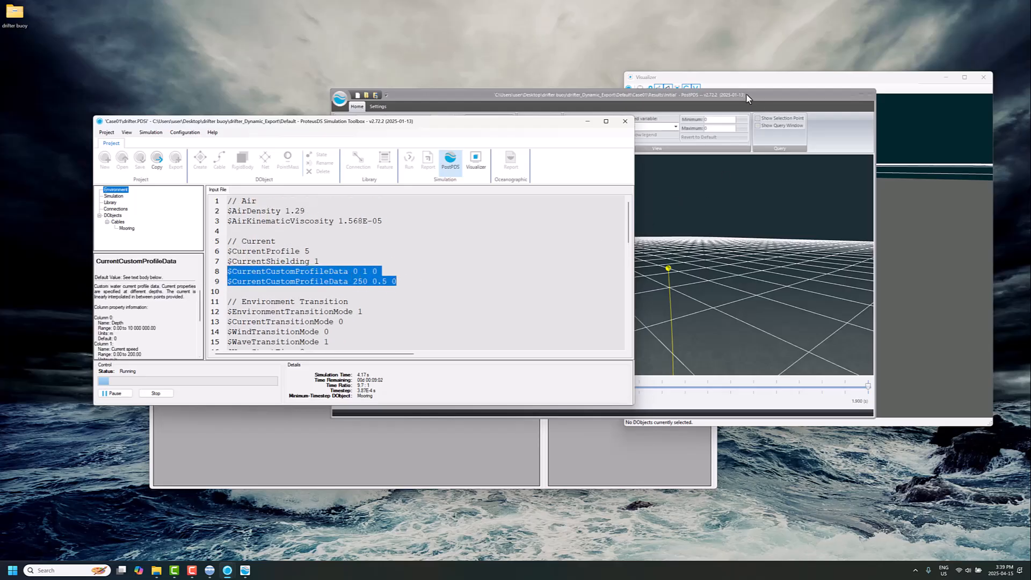
Return to PostPDS and examine the whole drifting cable beneath the water surface.
drag(745, 92, 772, 89)
drag(719, 266, 650, 275)
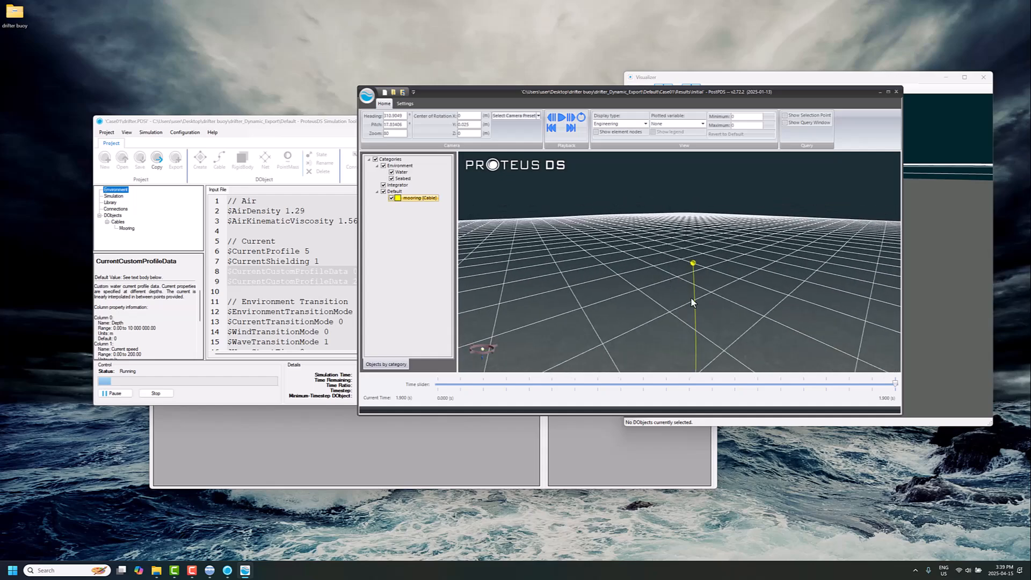
scroll(691, 295, down, 3)
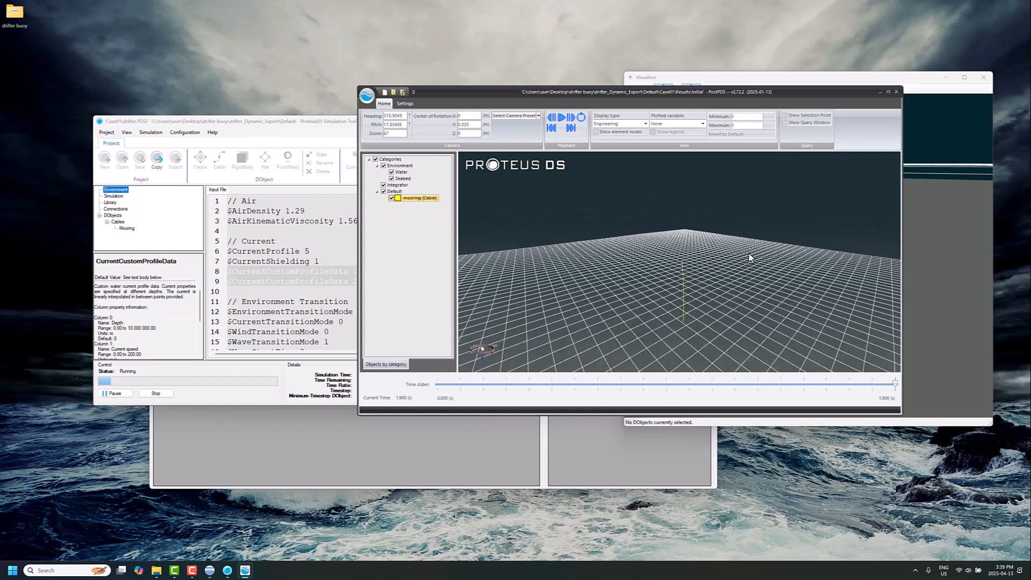